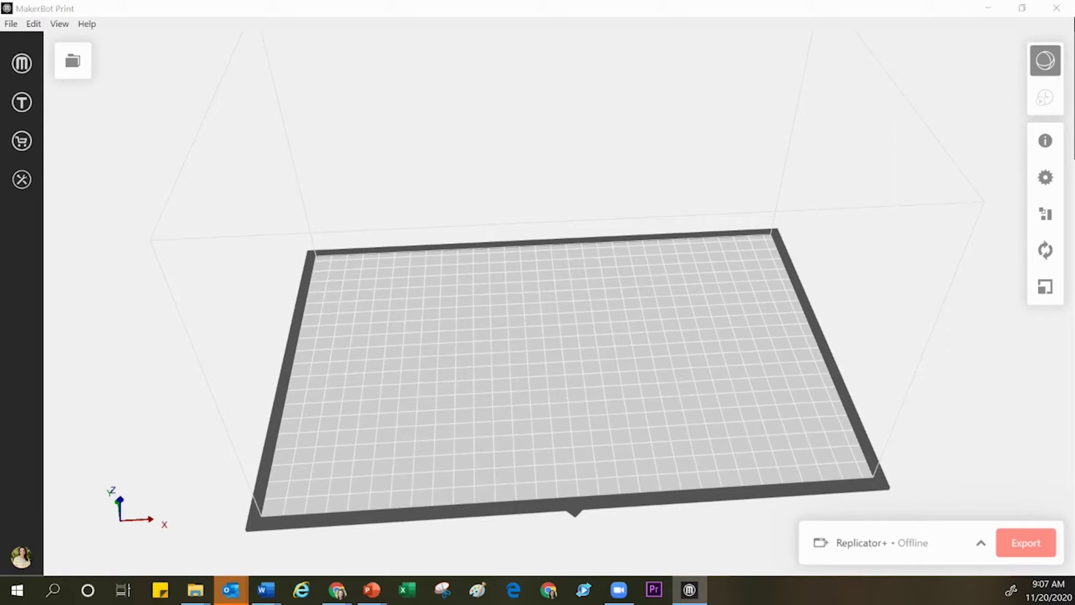
Step: Import the letter Y model onto the build plate and look at it from several angles
{"action": "left_click_drag", "start_coordinate": [1074, 346], "coordinate": [497, 366]}
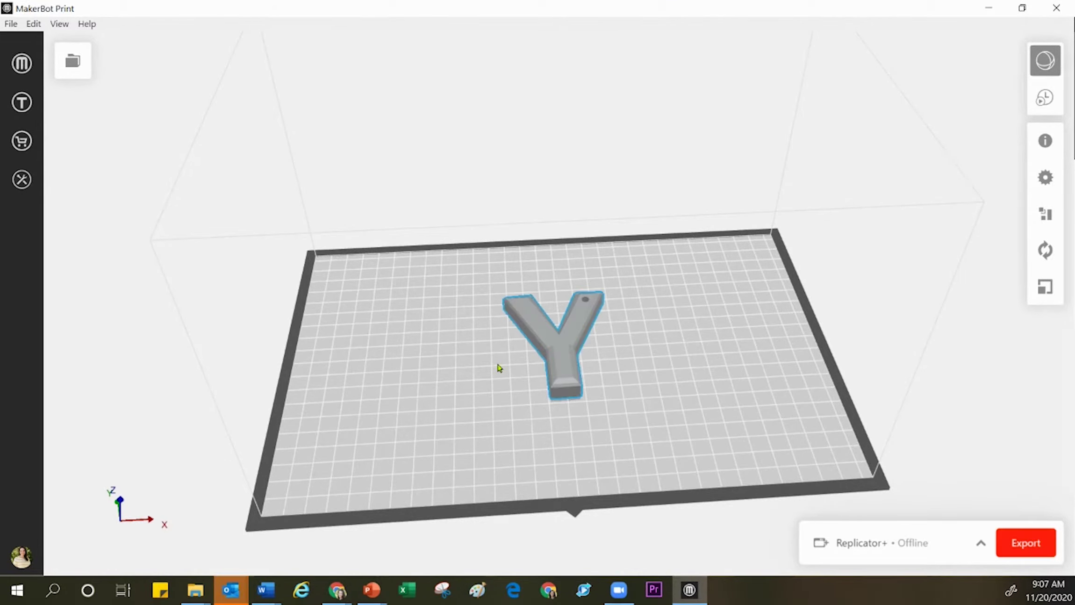
{"action": "mouse_move", "coordinate": [499, 416]}
{"action": "left_mouse_down"}
{"action": "mouse_move", "coordinate": [519, 432]}
{"action": "mouse_move", "coordinate": [583, 432]}
{"action": "mouse_move", "coordinate": [634, 398]}
{"action": "mouse_move", "coordinate": [708, 372]}
{"action": "mouse_move", "coordinate": [677, 399]}
{"action": "mouse_move", "coordinate": [629, 413]}
{"action": "mouse_move", "coordinate": [516, 413]}
{"action": "mouse_move", "coordinate": [496, 391]}
{"action": "mouse_move", "coordinate": [504, 399]}
{"action": "left_mouse_up"}
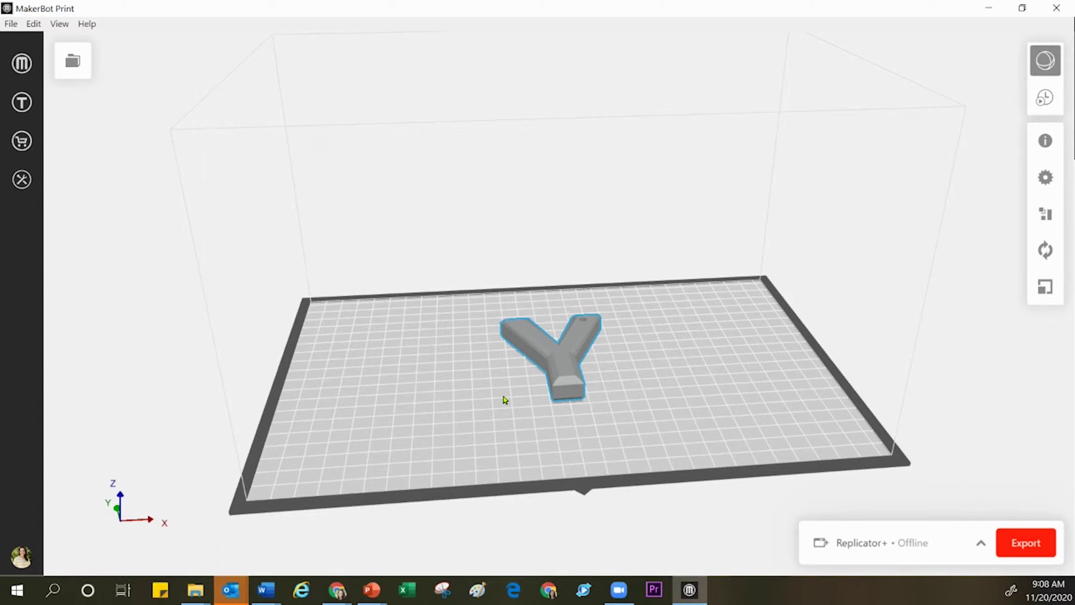
{"action": "scroll", "coordinate": [505, 401], "scroll_direction": "up", "scroll_amount": 1}
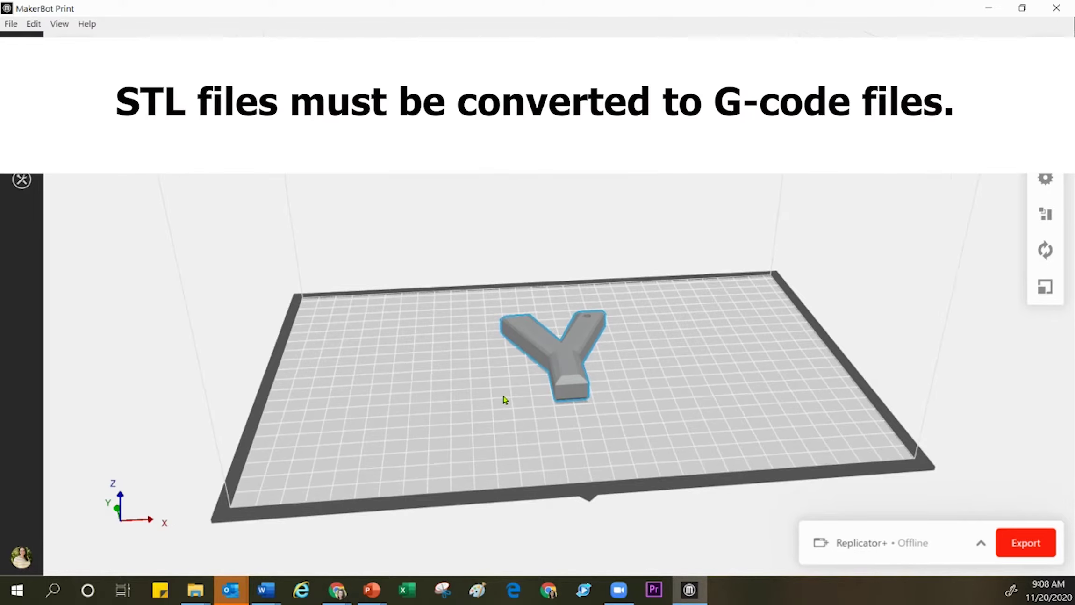
{"action": "scroll", "coordinate": [505, 400], "scroll_direction": "up", "scroll_amount": 3}
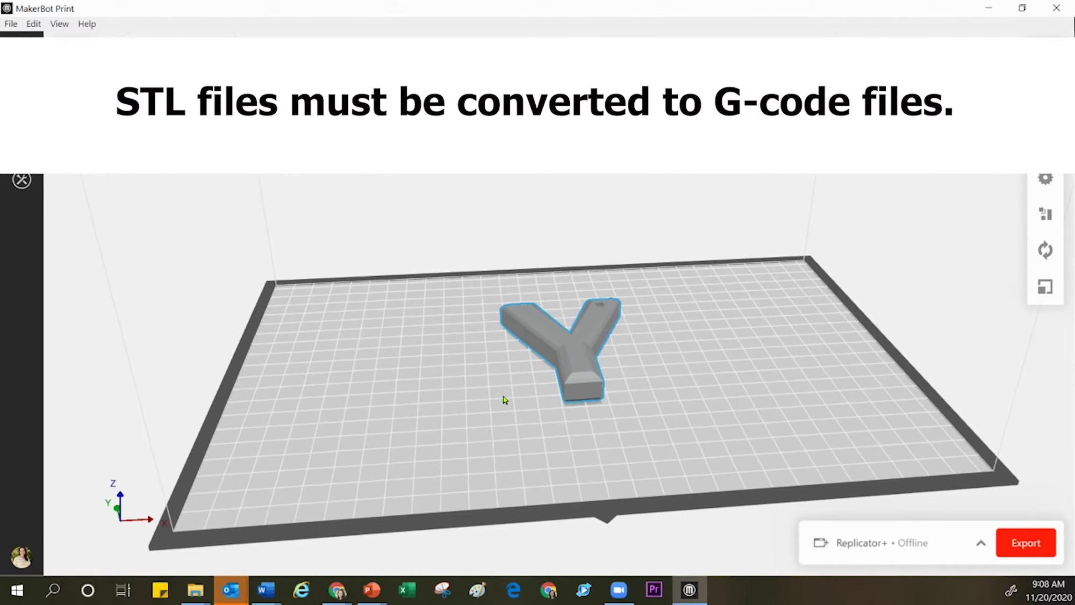
{"action": "scroll", "coordinate": [506, 400], "scroll_direction": "up", "scroll_amount": 1}
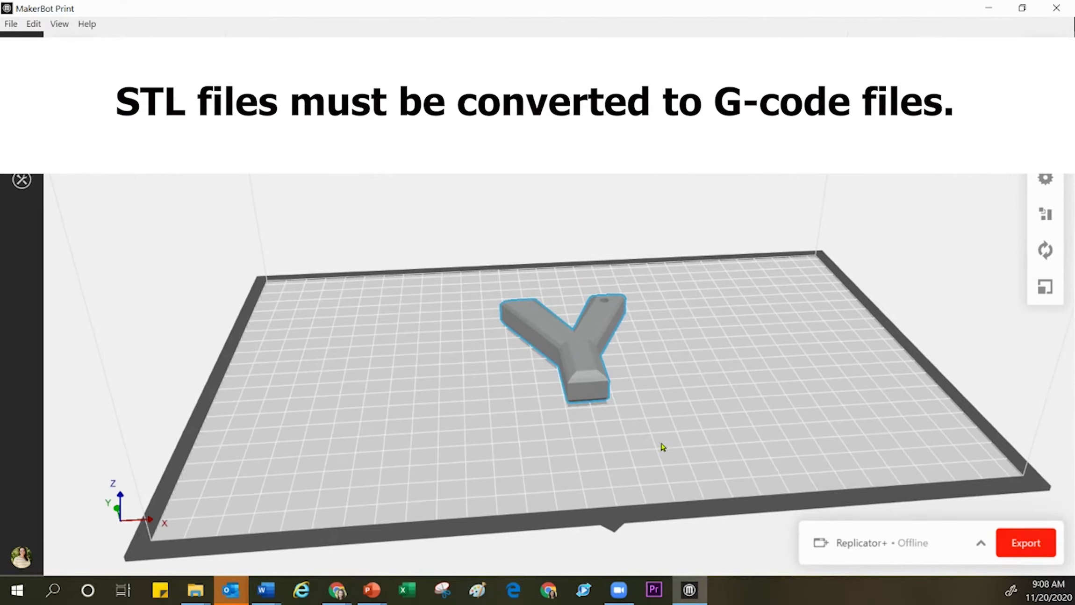
{"action": "left_click_drag", "start_coordinate": [670, 429], "coordinate": [658, 451]}
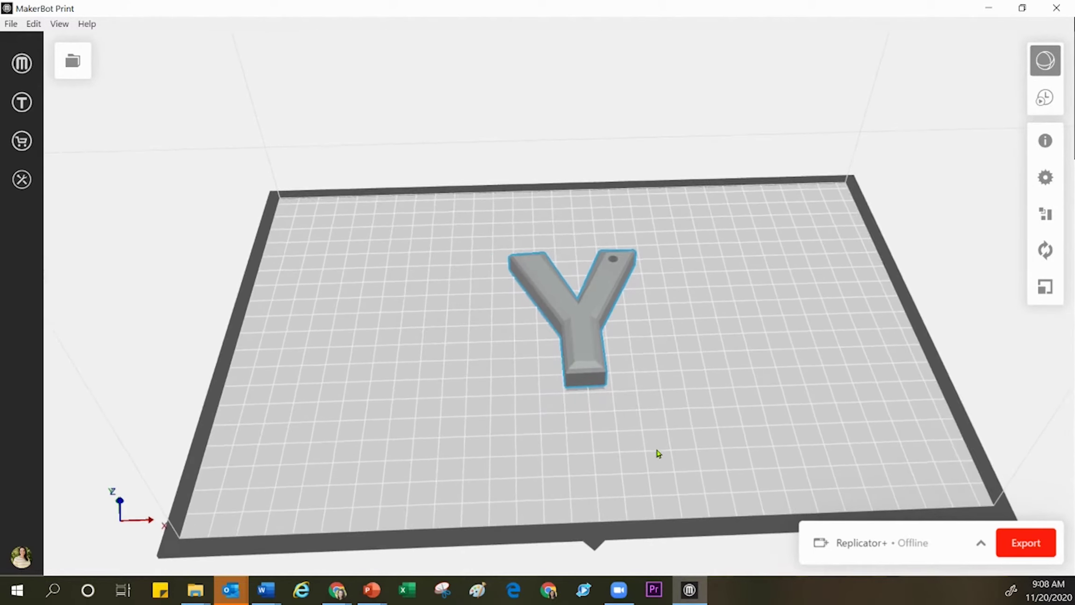
{"action": "scroll", "coordinate": [633, 403], "scroll_direction": "up", "scroll_amount": 4}
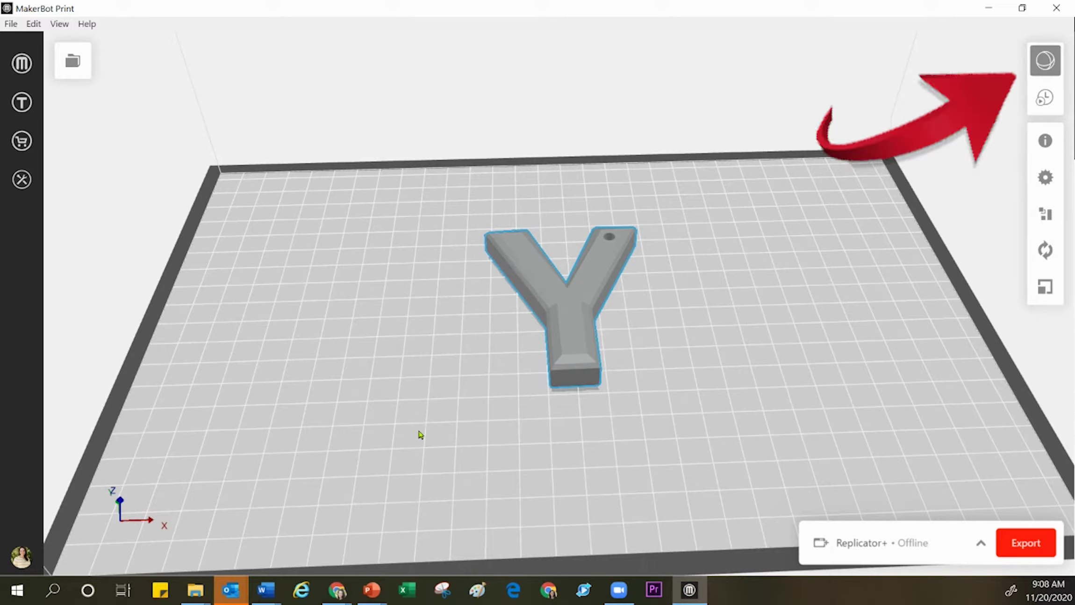
Step: Open the print preview and step through the sliced layers up to layer 131, ending at layer 113
{"action": "left_click", "coordinate": [1047, 99]}
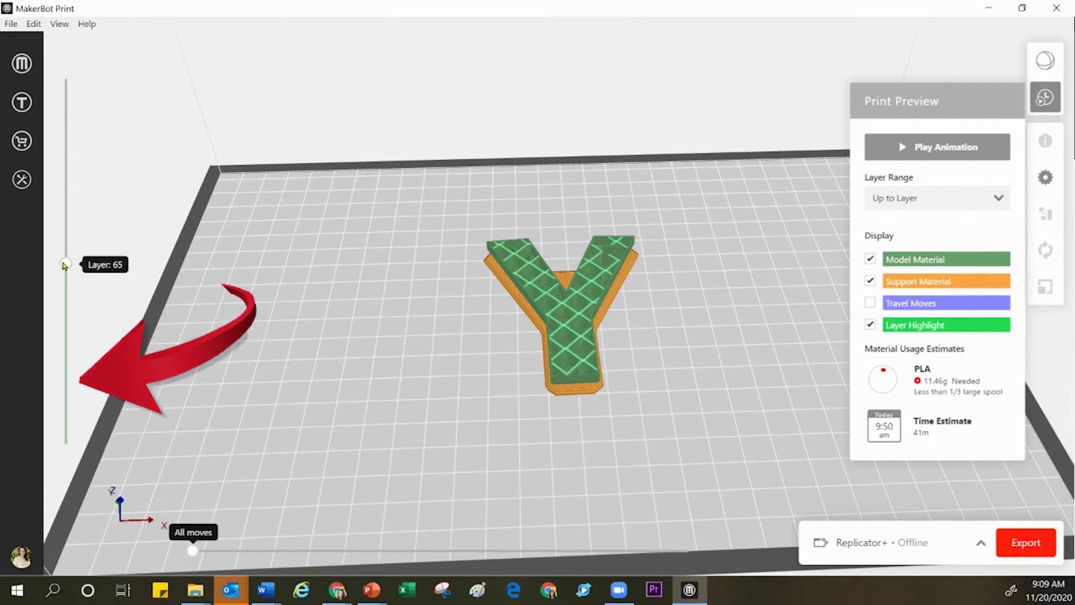
{"action": "mouse_move", "coordinate": [66, 265]}
{"action": "left_mouse_down"}
{"action": "mouse_move", "coordinate": [65, 430]}
{"action": "mouse_move", "coordinate": [66, 91]}
{"action": "mouse_move", "coordinate": [66, 82]}
{"action": "mouse_move", "coordinate": [78, 92]}
{"action": "mouse_move", "coordinate": [78, 127]}
{"action": "mouse_move", "coordinate": [80, 79]}
{"action": "left_mouse_up"}
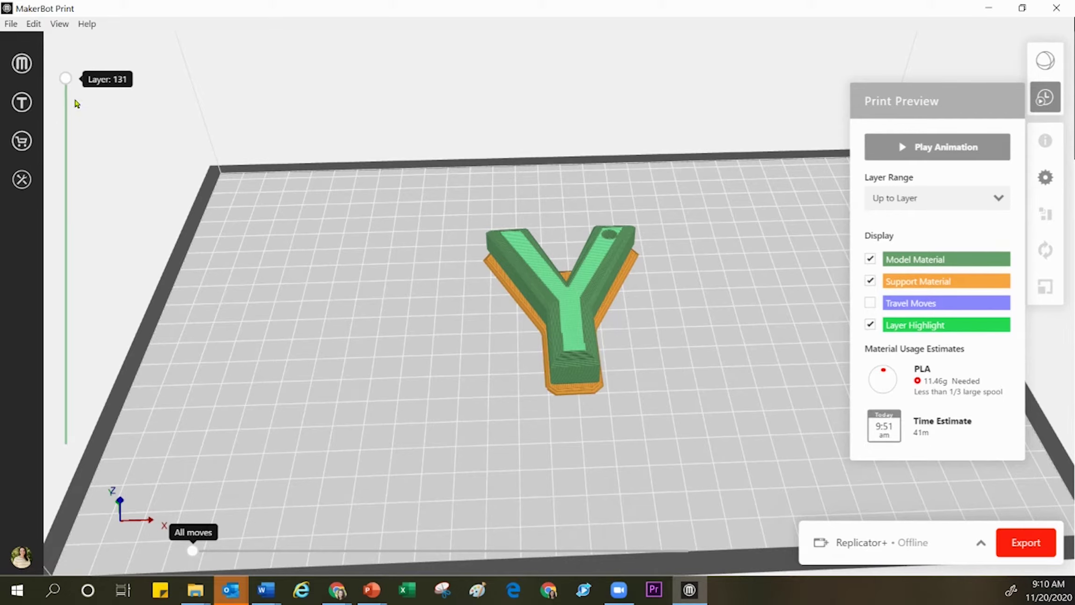
{"action": "left_click_drag", "start_coordinate": [66, 84], "coordinate": [66, 136]}
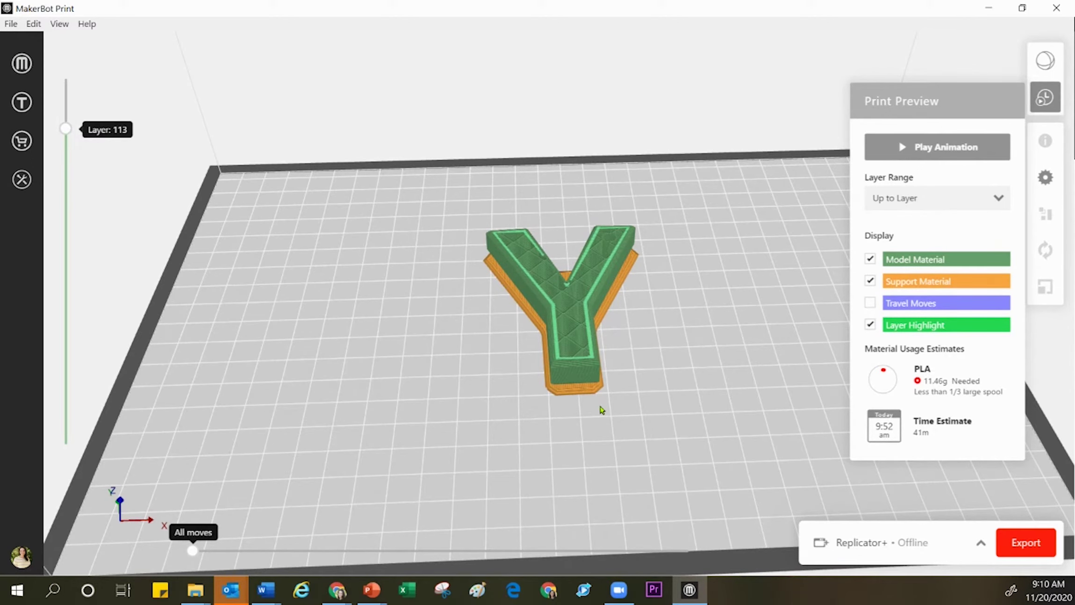
Step: Examine the infill pattern inside the sliced Y up close from several angles, then return to the solid model view
{"action": "scroll", "coordinate": [602, 408], "scroll_direction": "up", "scroll_amount": 5}
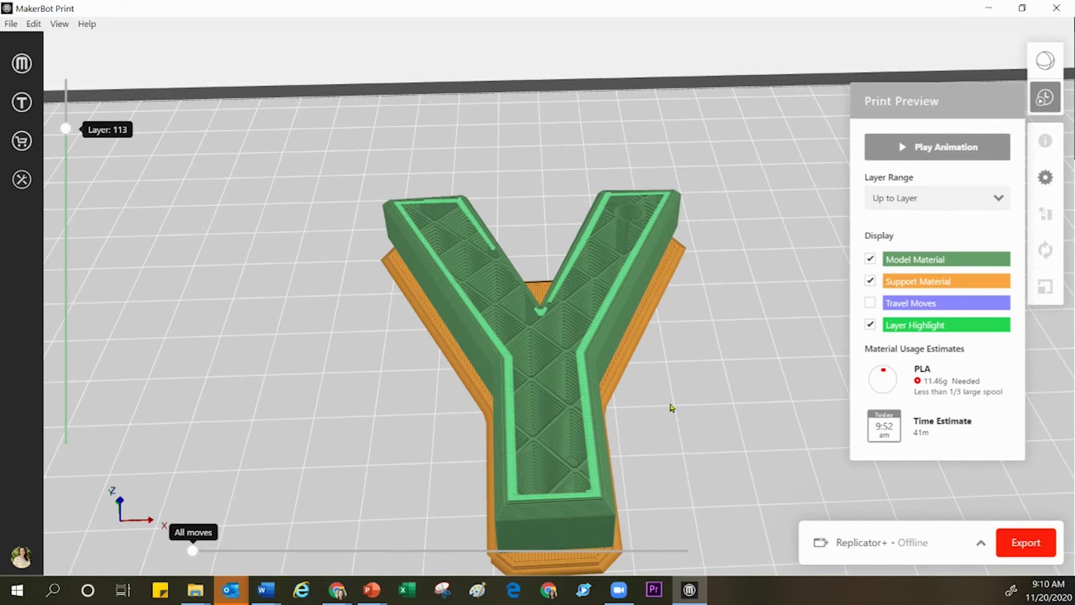
{"action": "left_click_drag", "start_coordinate": [671, 407], "coordinate": [655, 495]}
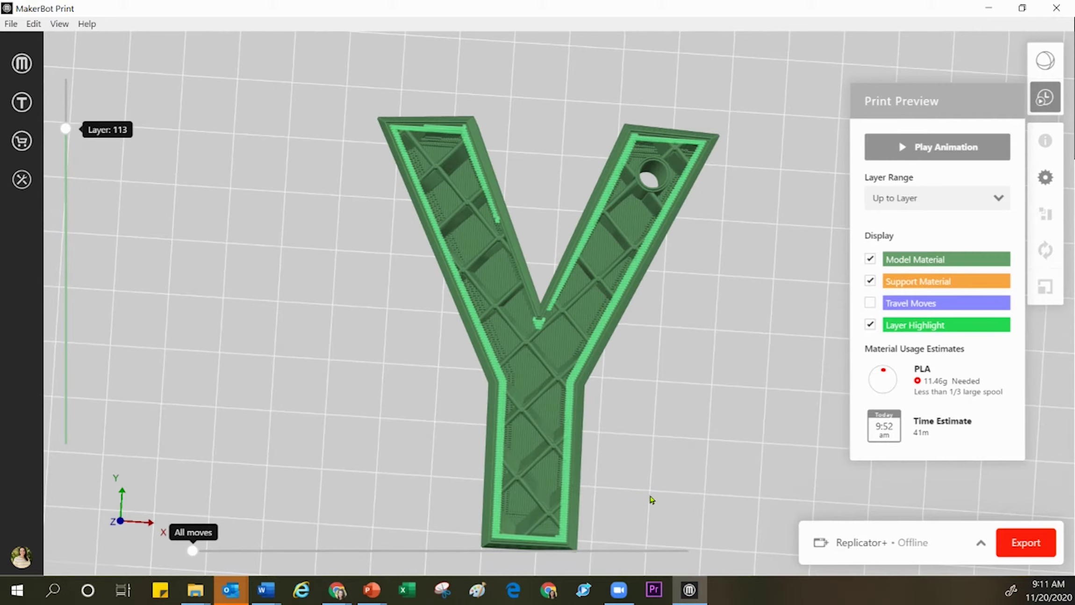
{"action": "left_click_drag", "start_coordinate": [652, 499], "coordinate": [628, 398]}
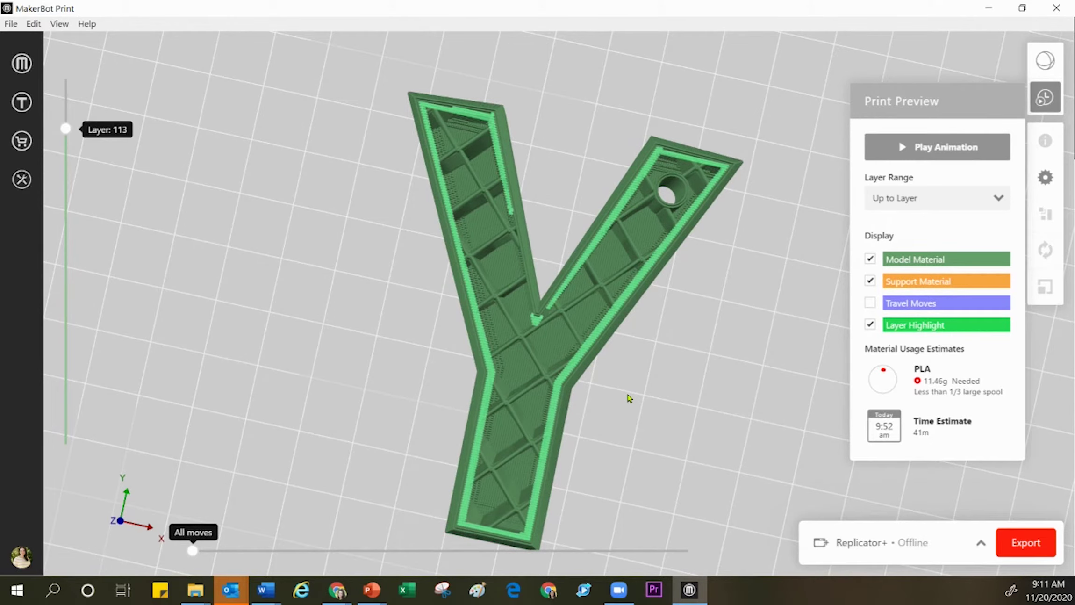
{"action": "left_click_drag", "start_coordinate": [629, 398], "coordinate": [629, 398]}
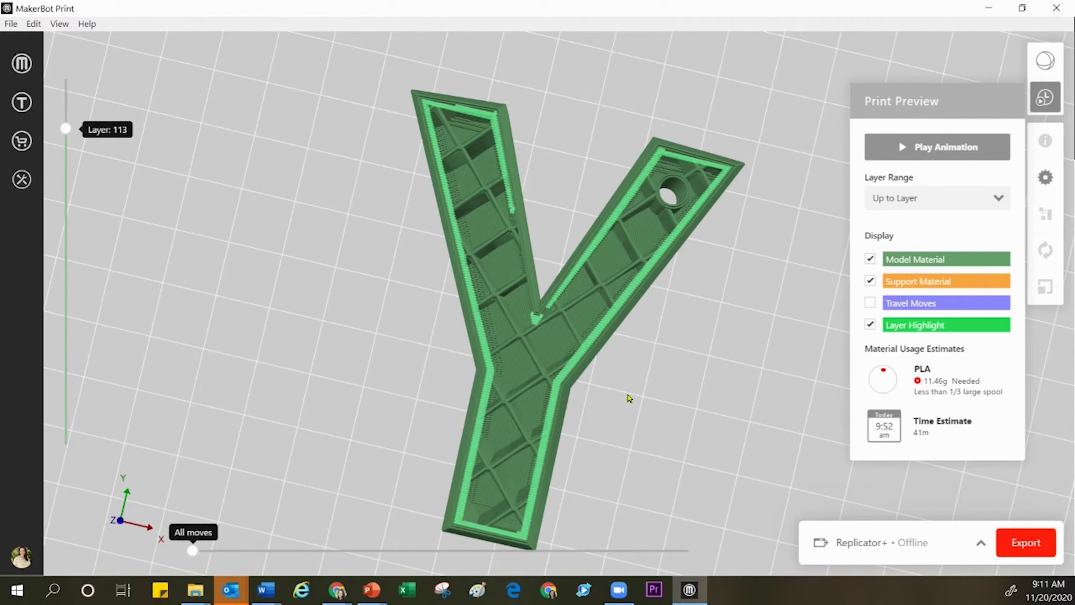
{"action": "left_click_drag", "start_coordinate": [628, 398], "coordinate": [675, 391]}
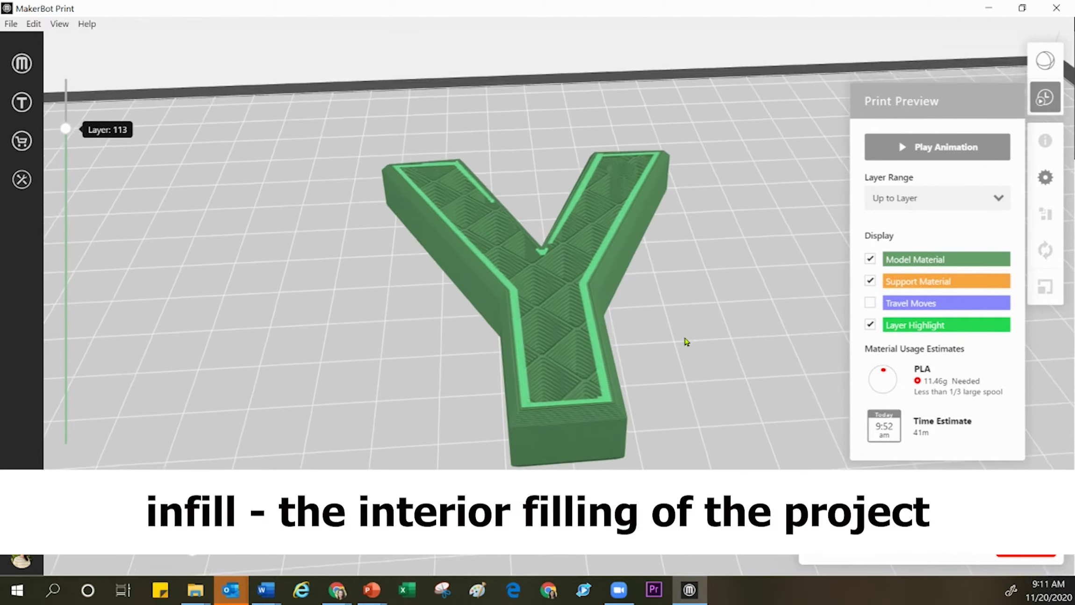
{"action": "scroll", "coordinate": [685, 373], "scroll_direction": "up", "scroll_amount": 5}
{"action": "left_click_drag", "start_coordinate": [686, 373], "coordinate": [678, 419]}
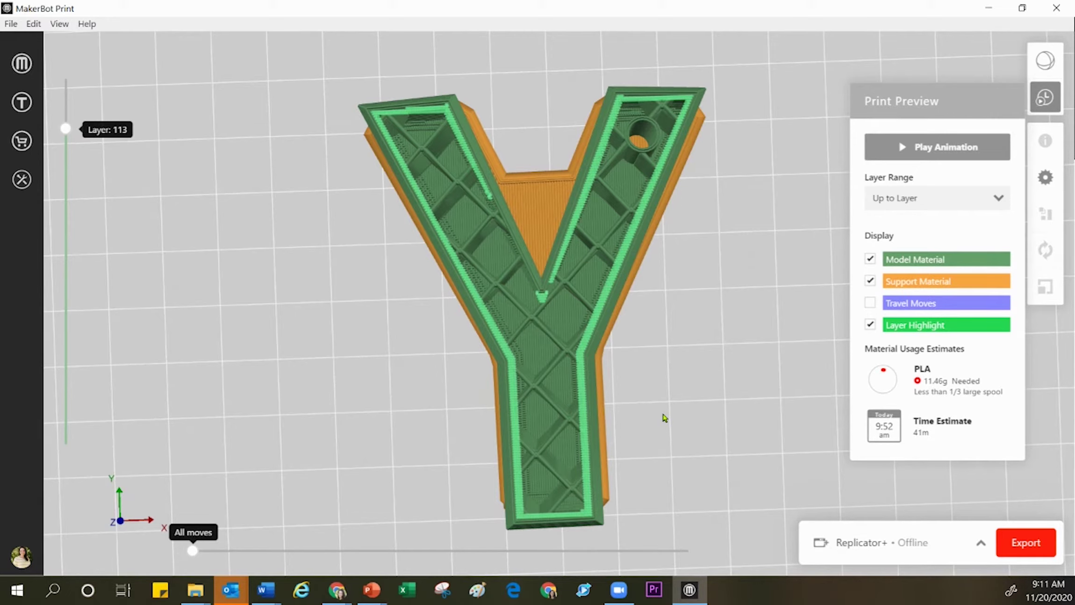
{"action": "mouse_move", "coordinate": [663, 414]}
{"action": "right_mouse_down"}
{"action": "mouse_move", "coordinate": [683, 372]}
{"action": "mouse_move", "coordinate": [700, 400]}
{"action": "mouse_move", "coordinate": [734, 391]}
{"action": "mouse_move", "coordinate": [715, 426]}
{"action": "mouse_move", "coordinate": [708, 498]}
{"action": "mouse_move", "coordinate": [680, 512]}
{"action": "mouse_move", "coordinate": [656, 405]}
{"action": "right_mouse_up"}
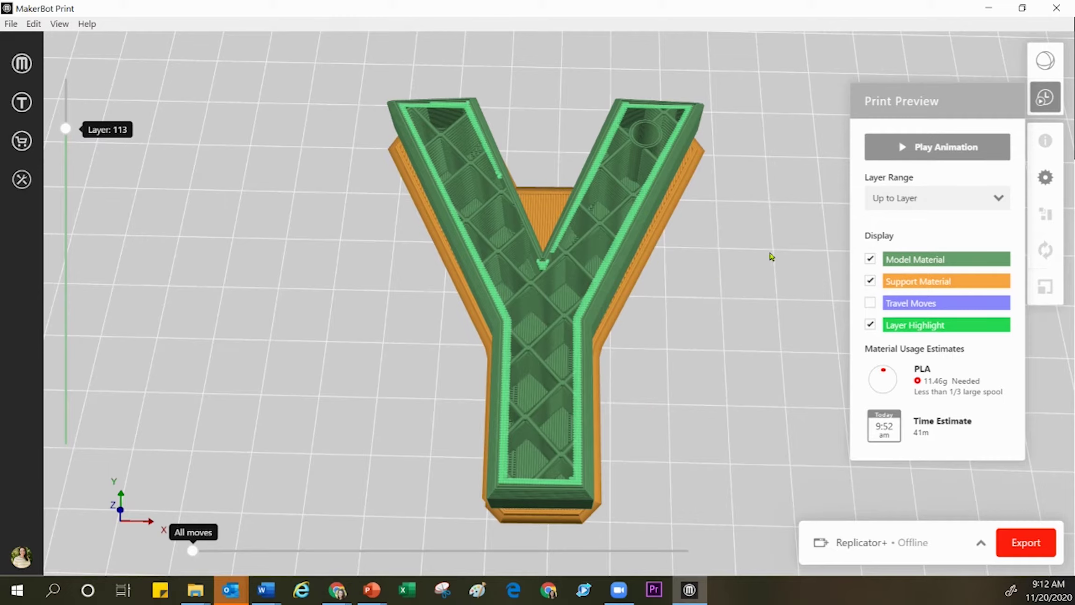
{"action": "left_click", "coordinate": [1047, 99]}
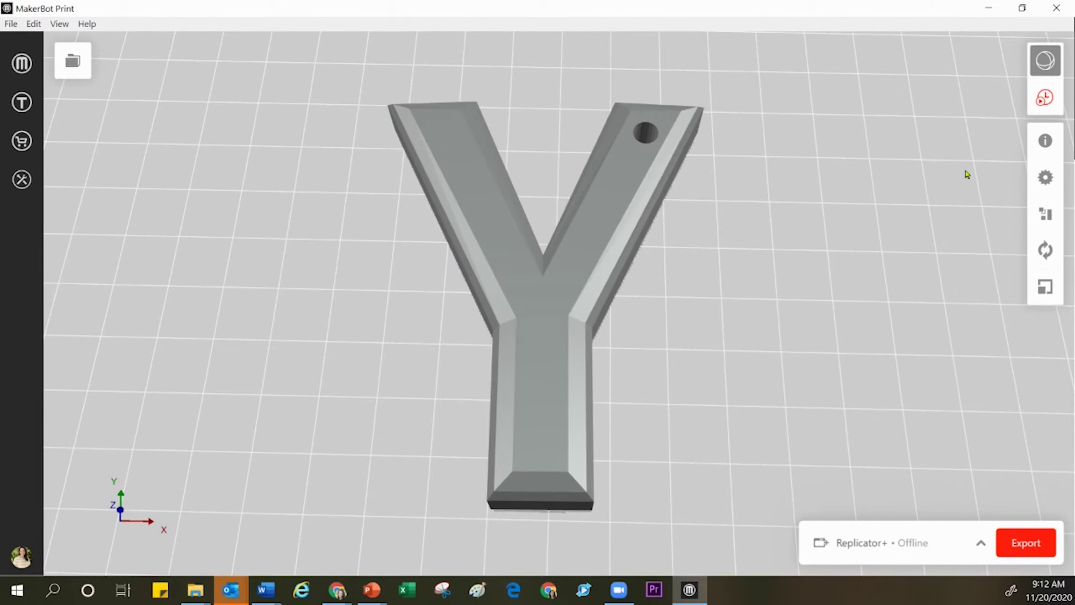
Step: Rotate the Y model 120° about the X axis, then turn it back by -120°
{"action": "left_click", "coordinate": [1045, 252]}
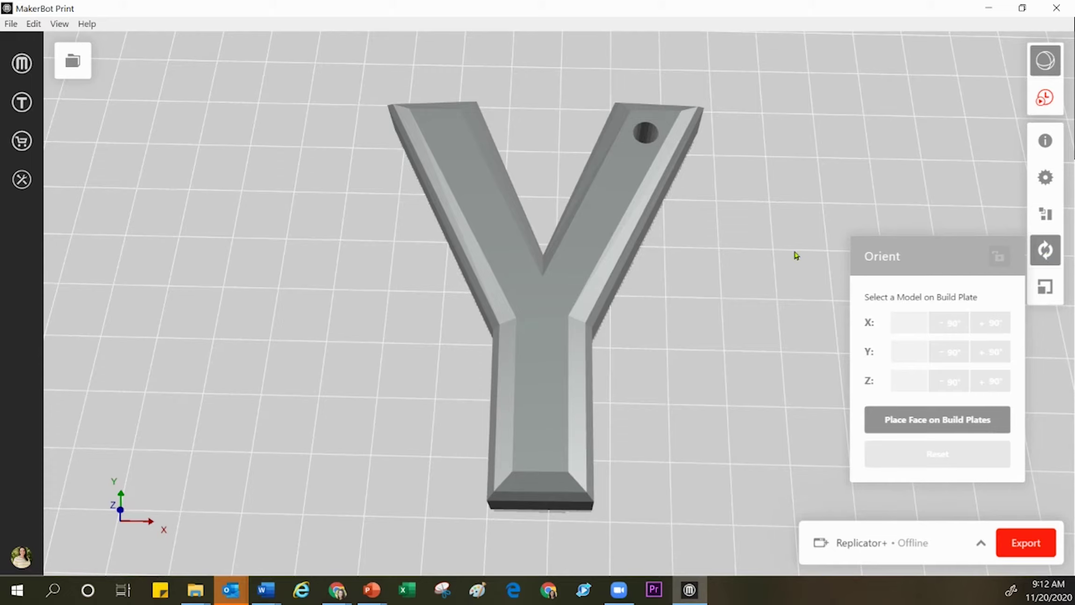
{"action": "left_click", "coordinate": [573, 281]}
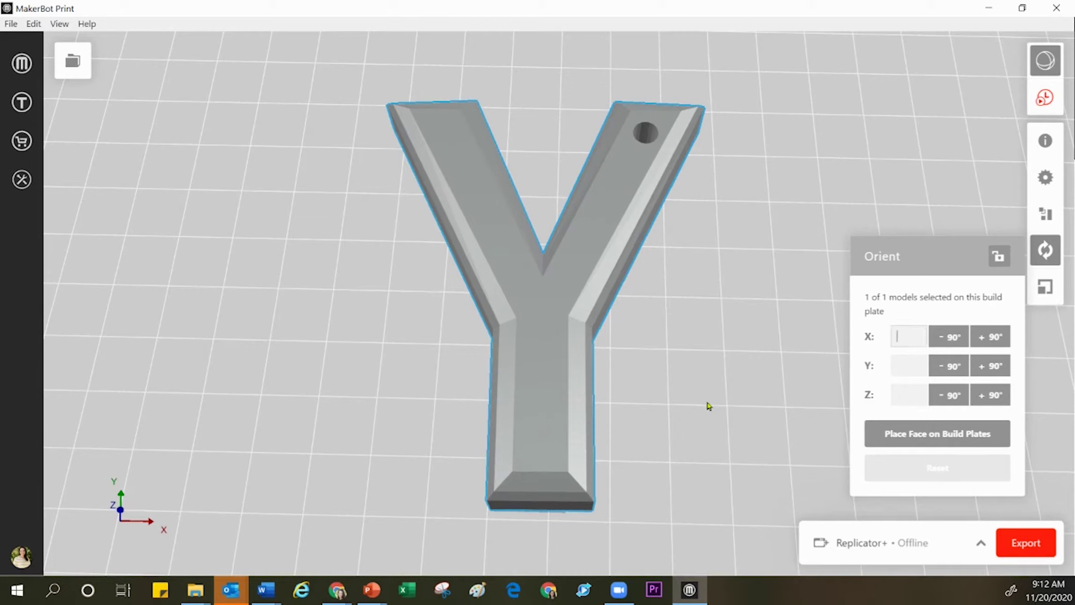
{"action": "mouse_move", "coordinate": [693, 430]}
{"action": "right_mouse_down"}
{"action": "mouse_move", "coordinate": [647, 376]}
{"action": "mouse_move", "coordinate": [604, 361]}
{"action": "mouse_move", "coordinate": [587, 368]}
{"action": "right_mouse_up"}
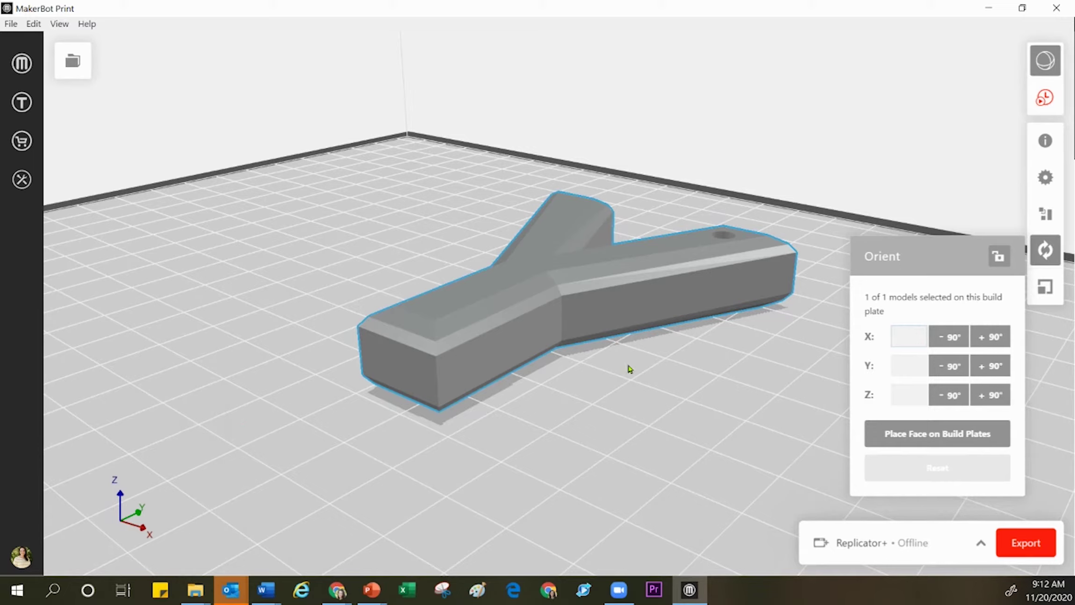
{"action": "type", "text": "120"}
{"action": "key", "text": "Return"}
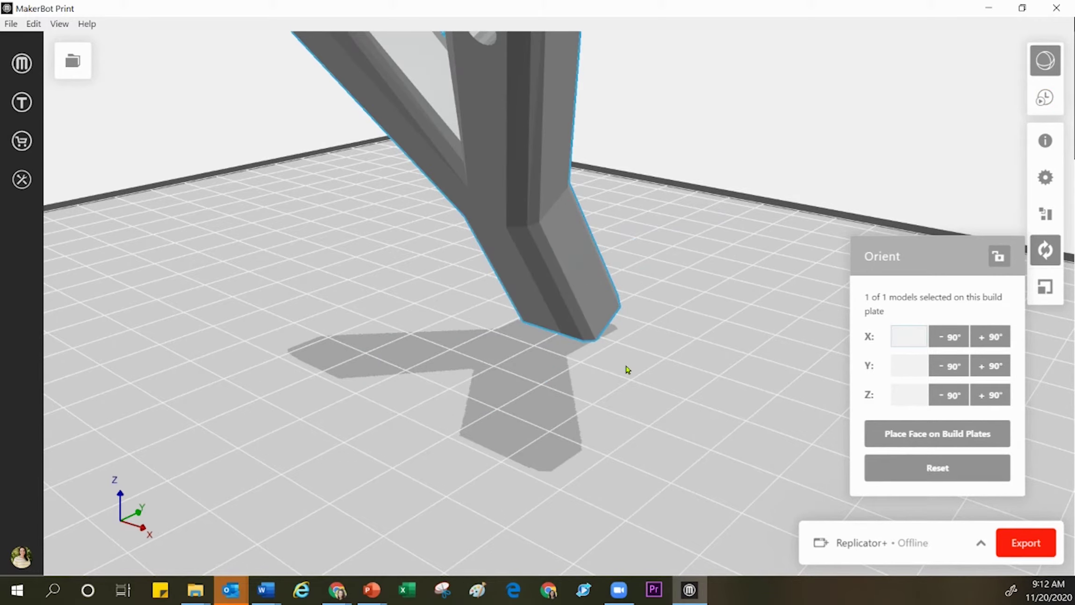
{"action": "type", "text": "-120"}
{"action": "key", "text": "Return"}
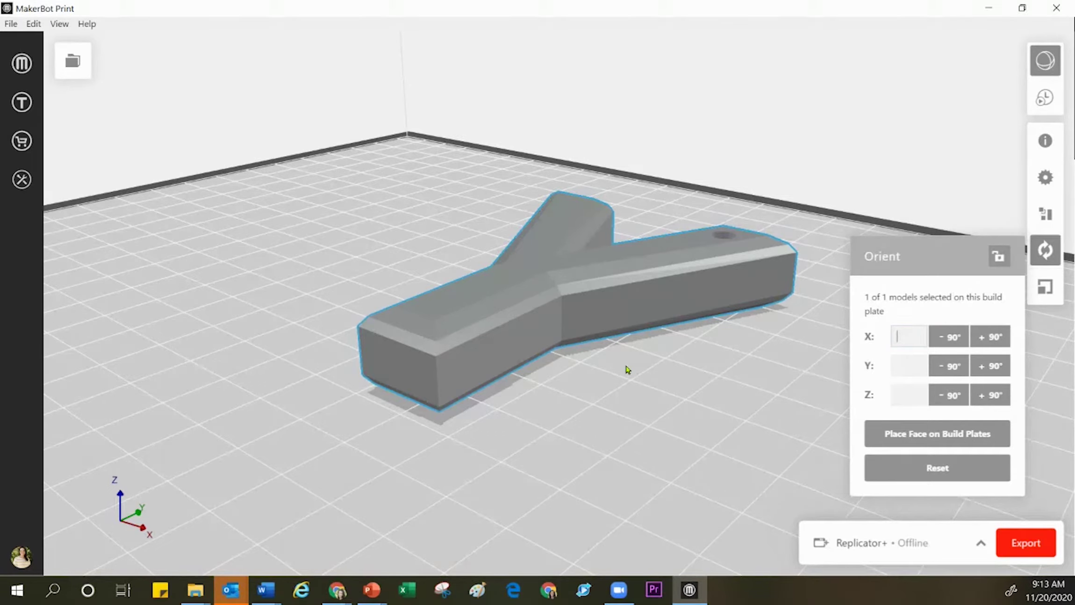
Step: Tilt the model about the Y axis and turn it back with a -30° rotation
{"action": "left_click", "coordinate": [907, 367]}
{"action": "type", "text": "120"}
{"action": "key", "text": "Return"}
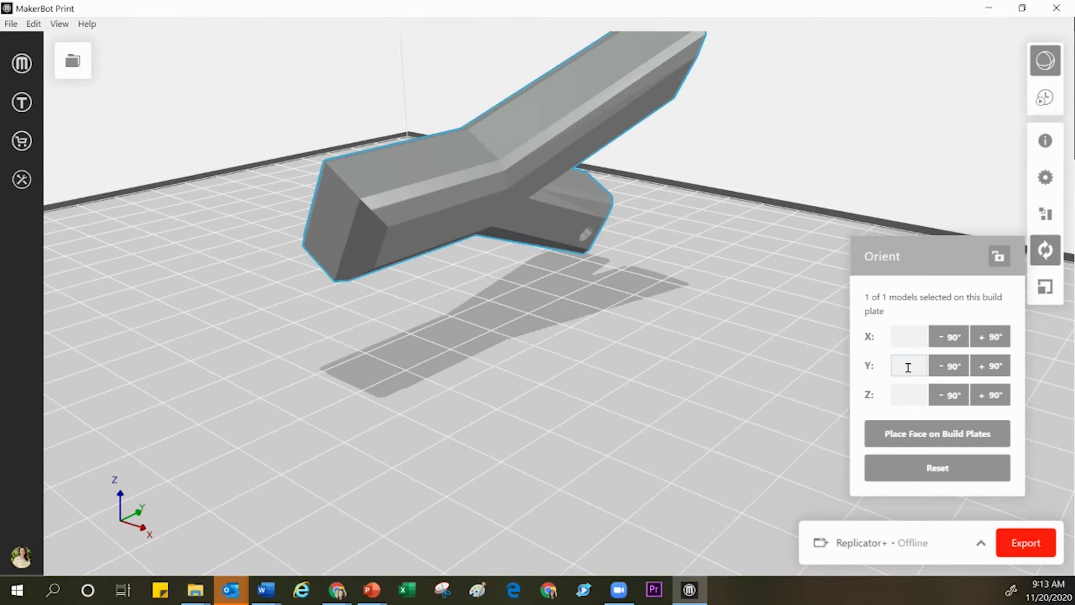
{"action": "type", "text": "-30"}
{"action": "key", "text": "Return"}
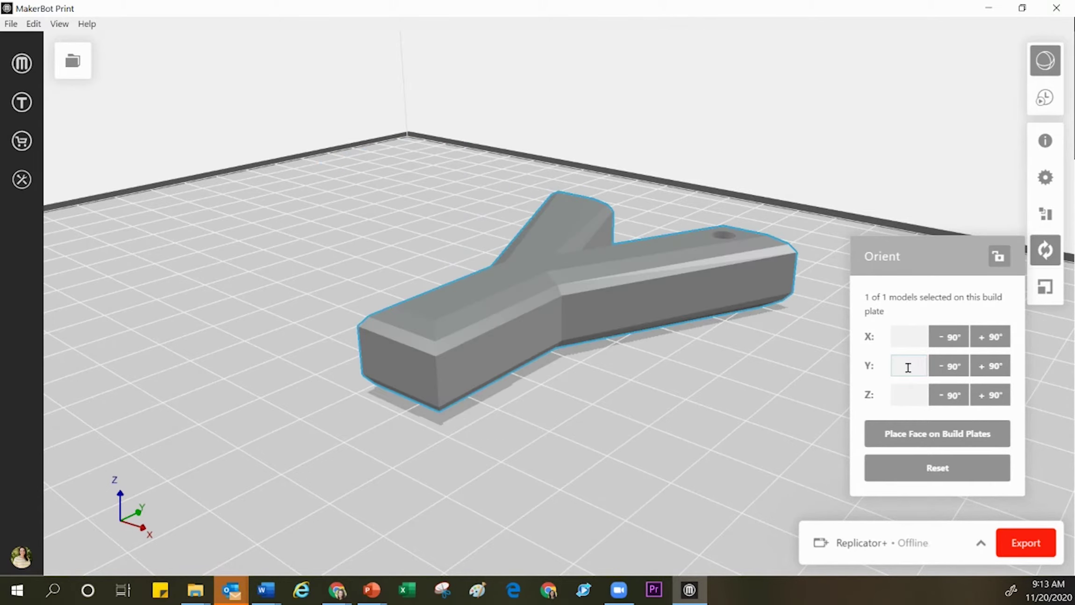
Step: Turn the model about the Z axis, rotate it back by -120°, and close the orientation settings
{"action": "left_click", "coordinate": [907, 392]}
{"action": "type", "text": "180"}
{"action": "key", "text": "Return"}
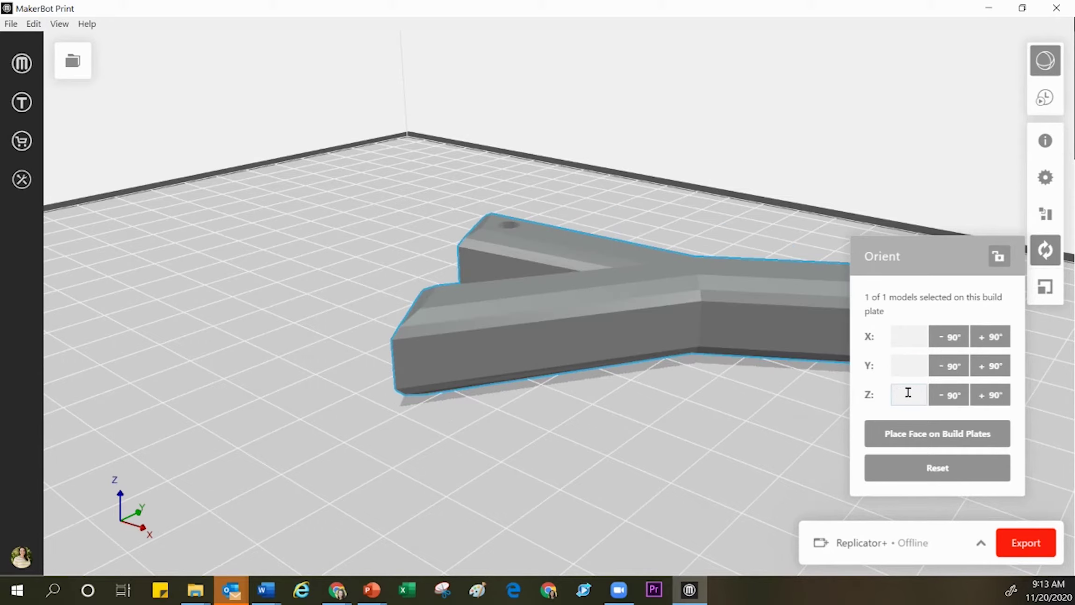
{"action": "left_click_drag", "start_coordinate": [743, 419], "coordinate": [468, 458]}
{"action": "left_click_drag", "start_coordinate": [403, 354], "coordinate": [432, 266]}
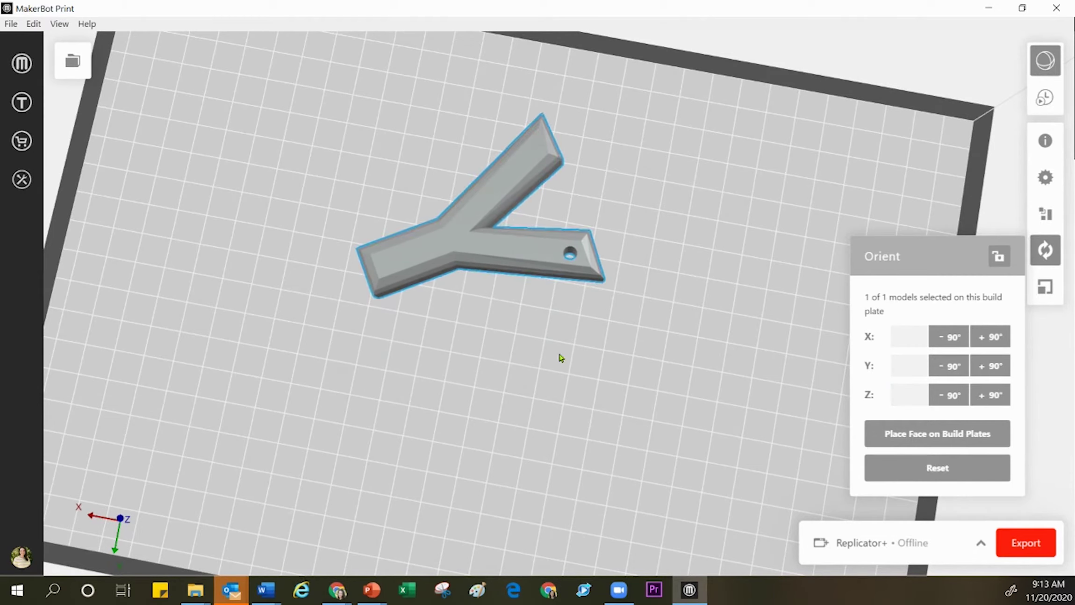
{"action": "right_click", "coordinate": [913, 395]}
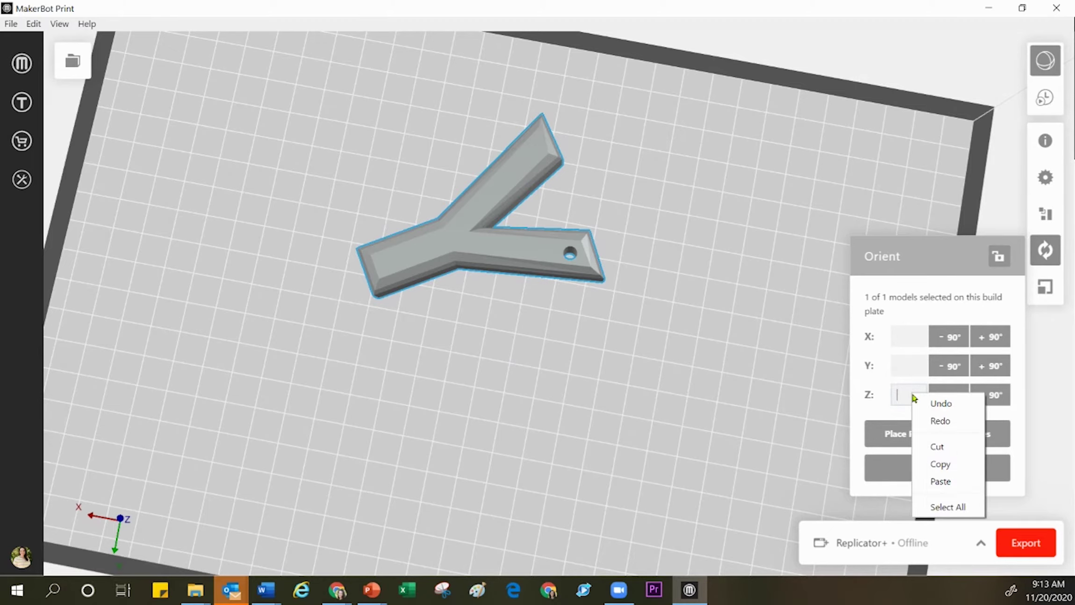
{"action": "left_click", "coordinate": [912, 393]}
{"action": "type", "text": "-120"}
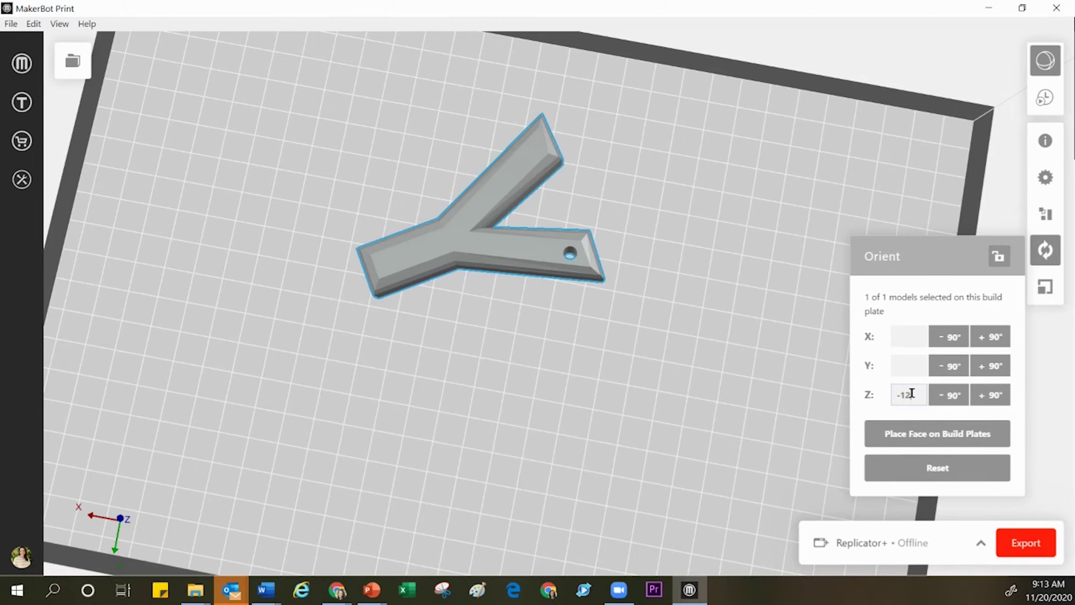
{"action": "key", "text": "Return"}
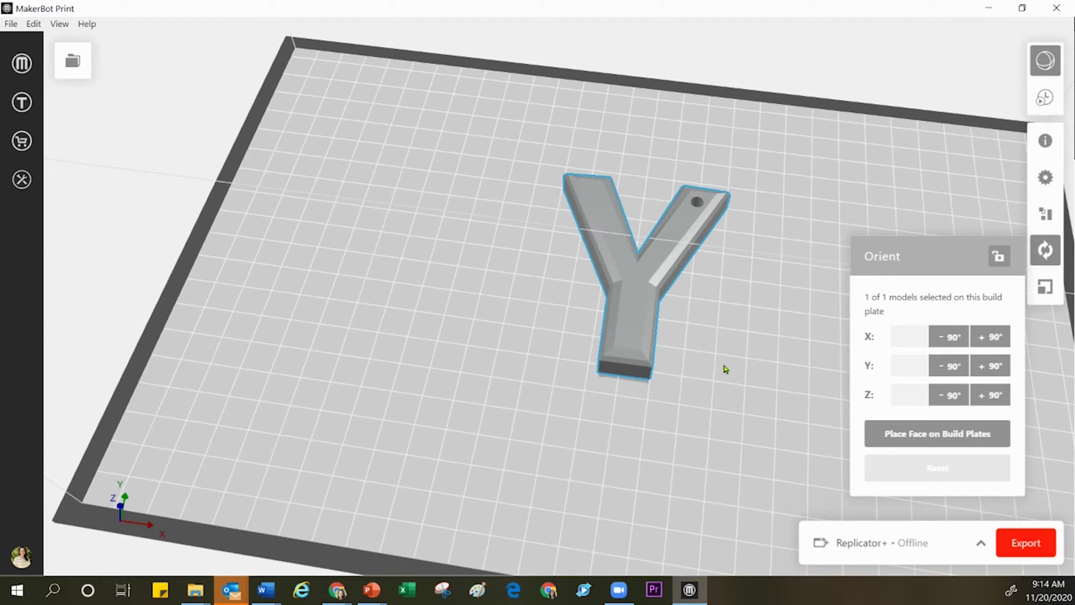
{"action": "left_click", "coordinate": [1046, 251]}
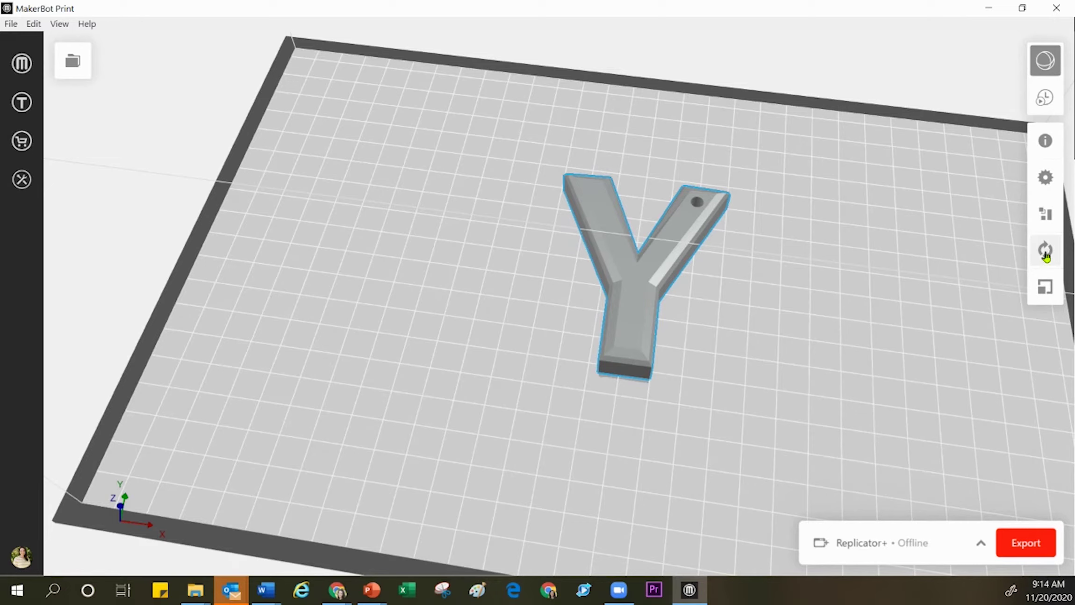
Step: Scale the Y model uniformly to 120%
{"action": "left_click", "coordinate": [1046, 289]}
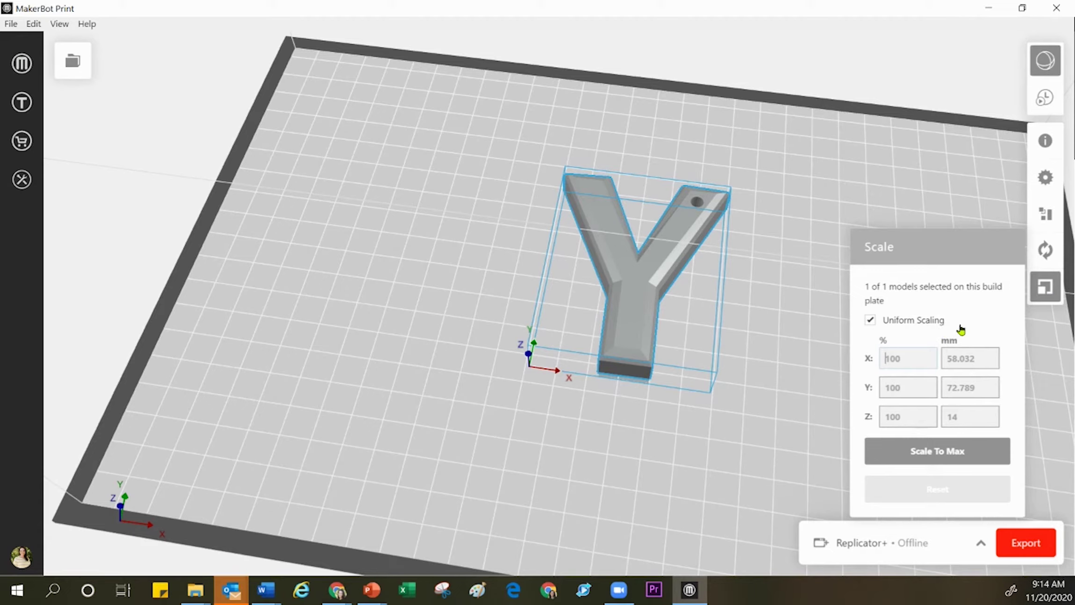
{"action": "type", "text": "1210"}
{"action": "key", "text": "BackSpace"}
{"action": "key", "text": "BackSpace"}
{"action": "key", "text": "BackSpace"}
{"action": "key", "text": "BackSpace"}
{"action": "type", "text": "120"}
{"action": "key", "text": "Return"}
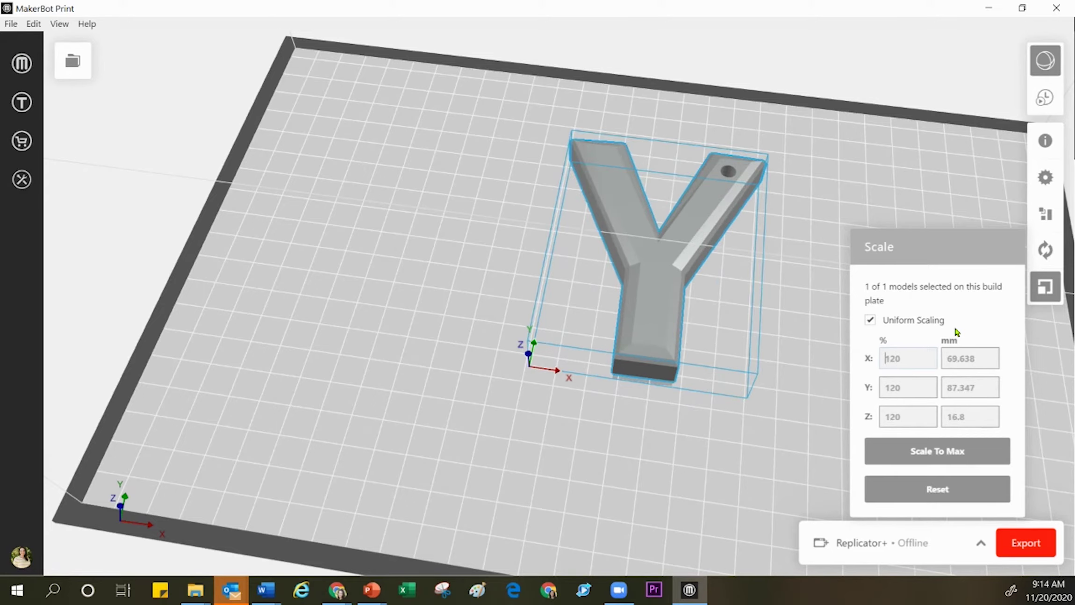
Step: Turn off uniform scaling and set the model's X scale to 100%
{"action": "right_click_drag", "start_coordinate": [753, 389], "coordinate": [523, 334]}
{"action": "right_click_drag", "start_coordinate": [518, 306], "coordinate": [734, 378]}
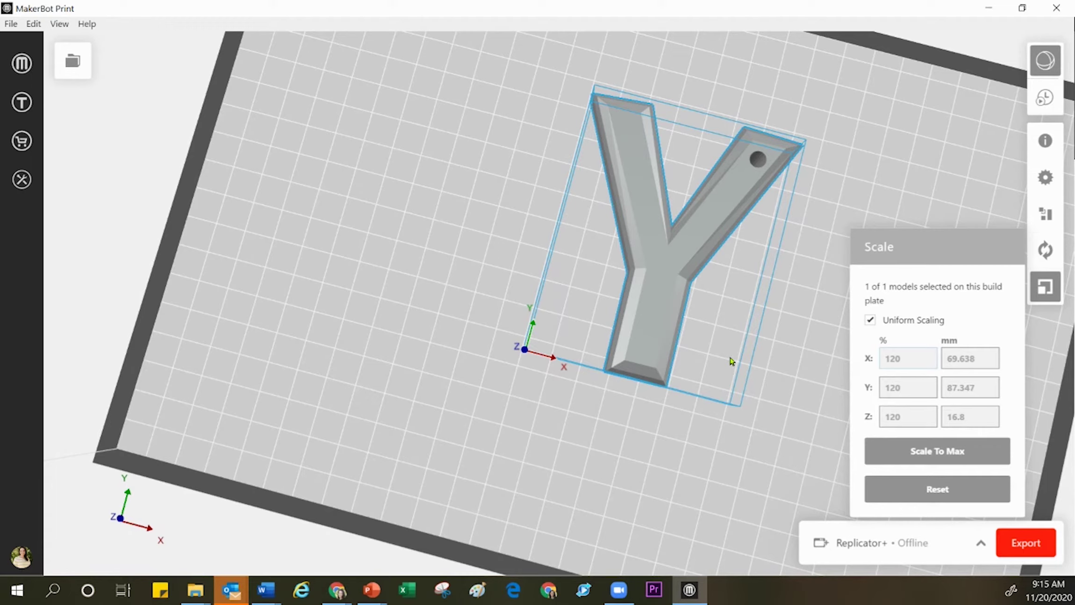
{"action": "left_click", "coordinate": [869, 322]}
{"action": "type", "text": "100"}
{"action": "left_click", "coordinate": [684, 396]}
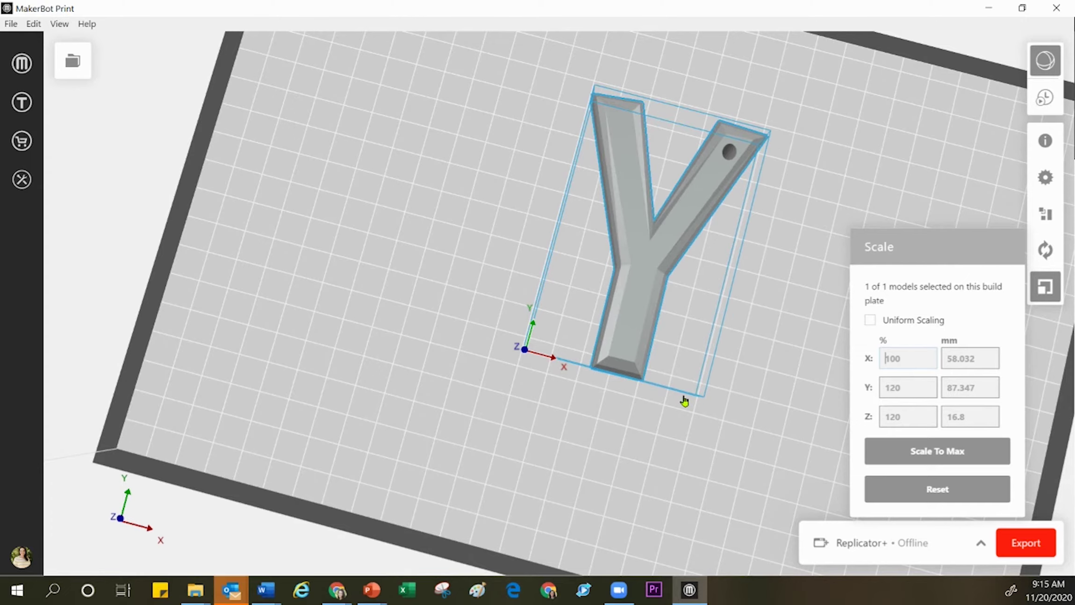
Step: Reselect the Y model on the build plate and set its X scale to 120%
{"action": "right_click", "coordinate": [684, 397]}
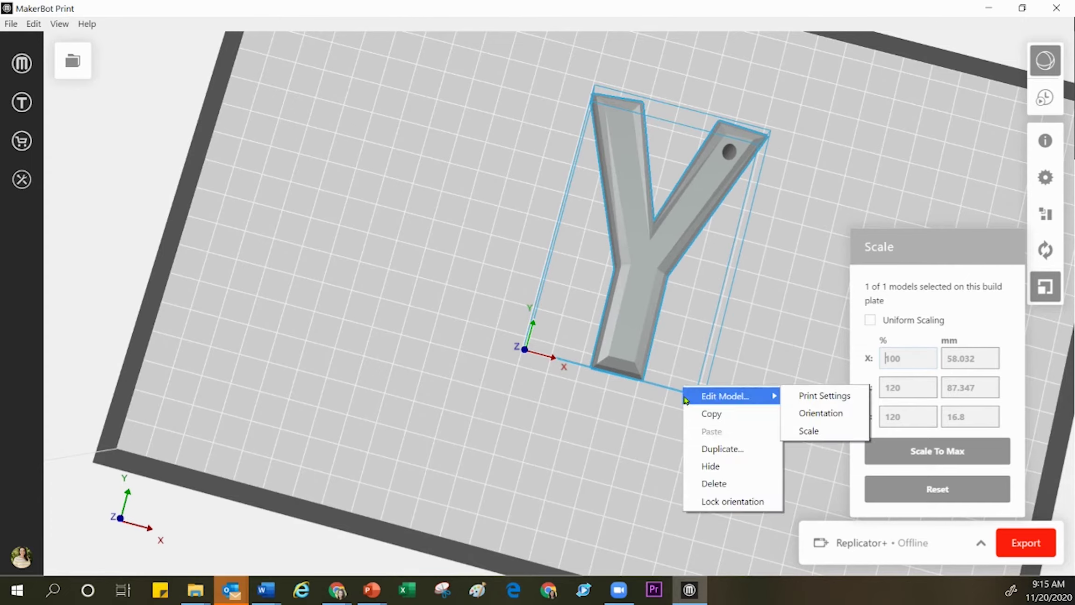
{"action": "left_click", "coordinate": [650, 404]}
{"action": "left_click", "coordinate": [636, 318]}
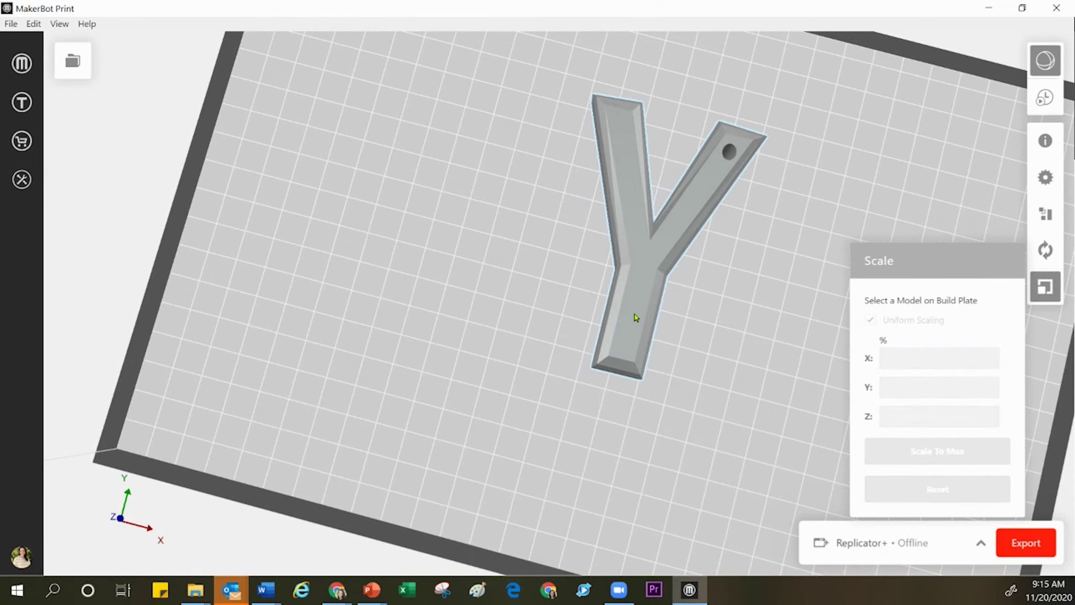
{"action": "left_click_drag", "start_coordinate": [704, 383], "coordinate": [731, 368]}
{"action": "left_click", "coordinate": [930, 358]}
{"action": "double_click", "coordinate": [930, 358]}
{"action": "type", "text": "120"}
{"action": "key", "text": "Return"}
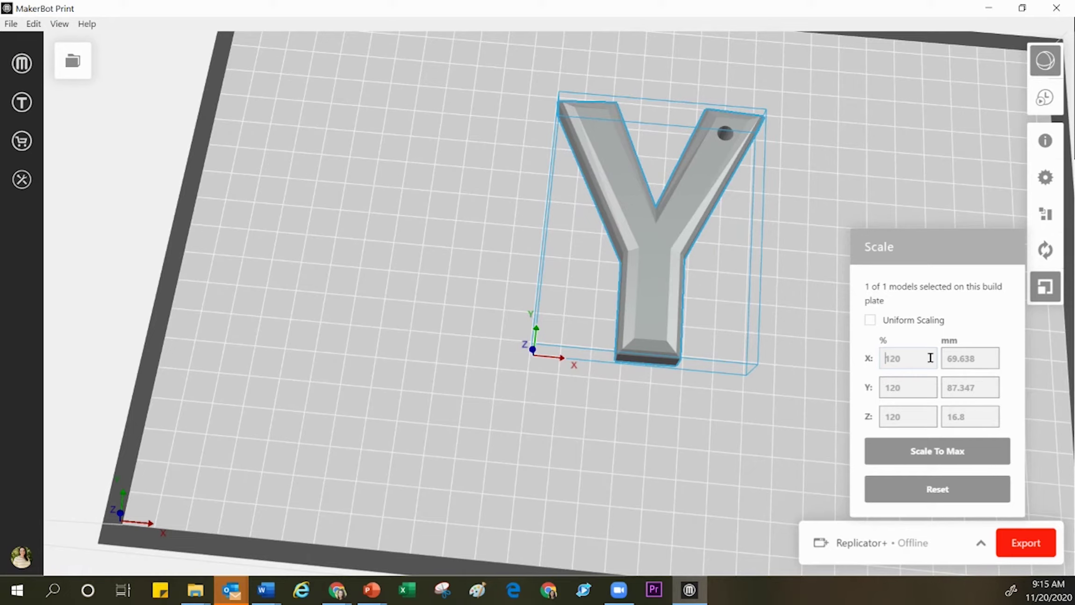
Step: Set the model's X scale to 100% and its Z scale to 100%
{"action": "double_click", "coordinate": [930, 358]}
{"action": "type", "text": "100"}
{"action": "key", "text": "Return"}
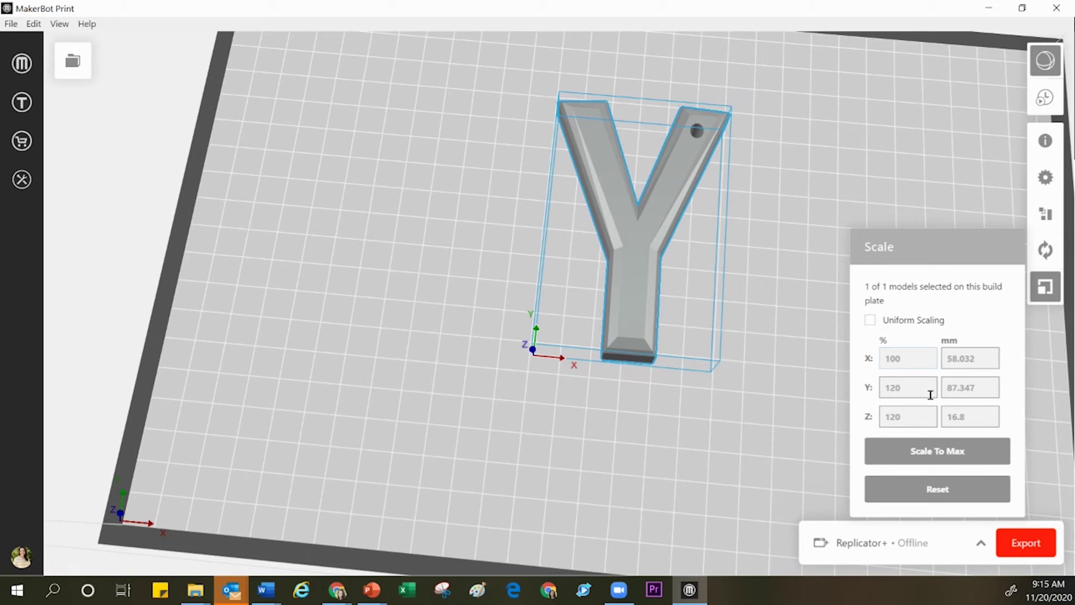
{"action": "left_click", "coordinate": [930, 410]}
{"action": "double_click", "coordinate": [930, 410]}
{"action": "type", "text": "100"}
{"action": "key", "text": "Return"}
{"action": "right_click_drag", "start_coordinate": [704, 423], "coordinate": [695, 323]}
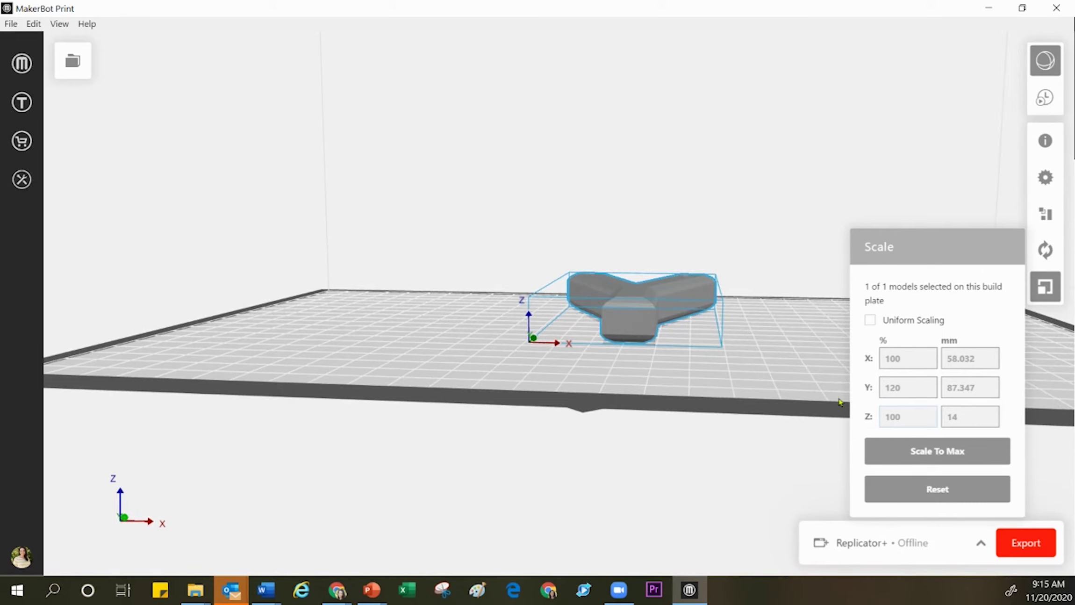
Step: Set the model's Z scale to 120%, then return it to 100%
{"action": "double_click", "coordinate": [927, 417]}
{"action": "type", "text": "120"}
{"action": "key", "text": "Return"}
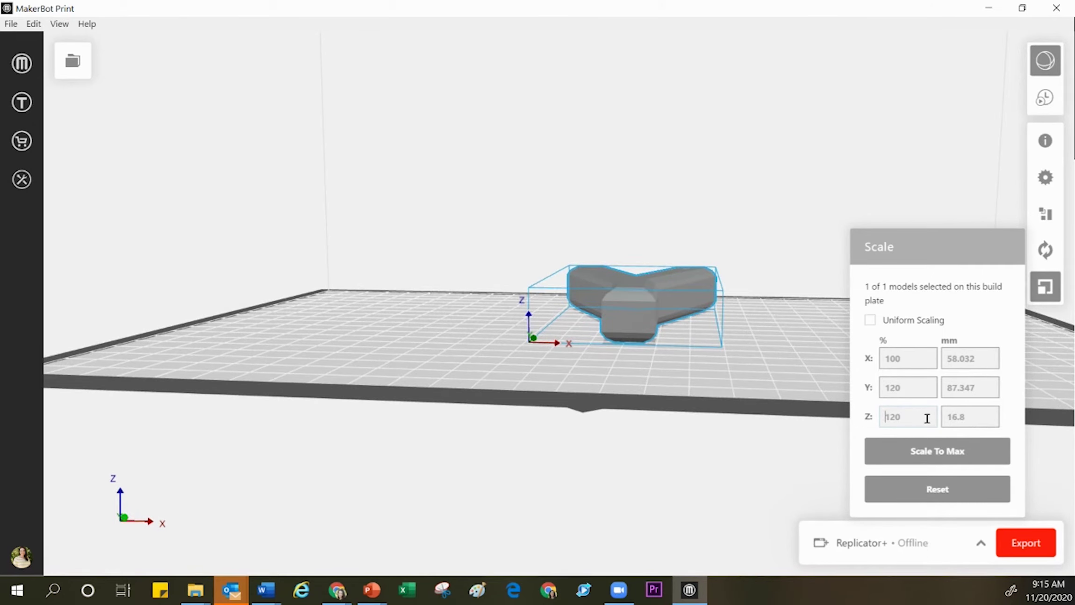
{"action": "double_click", "coordinate": [927, 418]}
{"action": "type", "text": "100"}
{"action": "key", "text": "Return"}
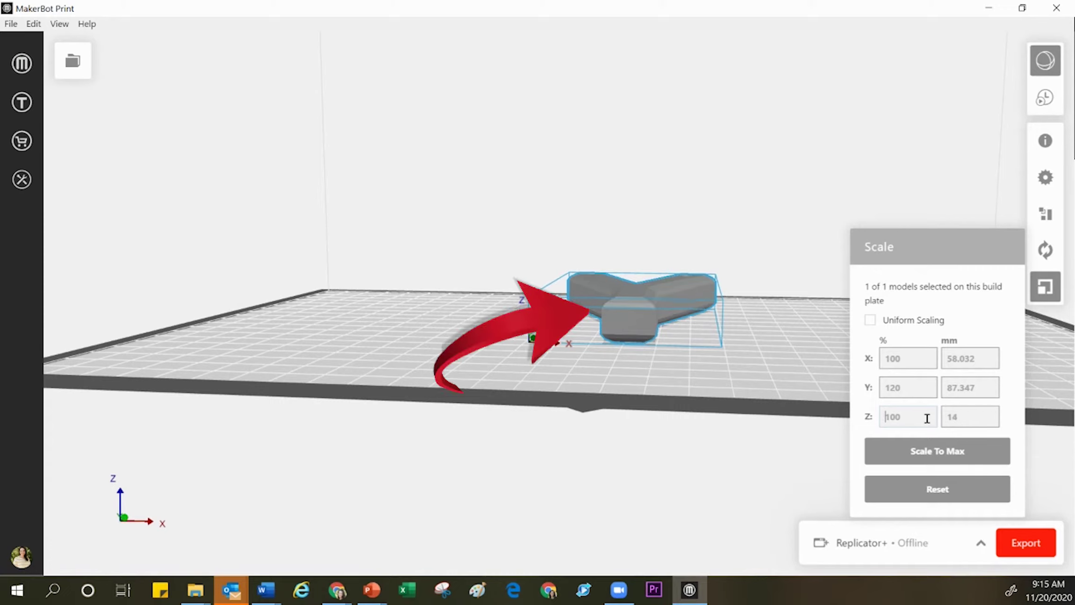
Step: Reduce the model's Z scale to 80%
{"action": "double_click", "coordinate": [926, 417]}
{"action": "type", "text": "80"}
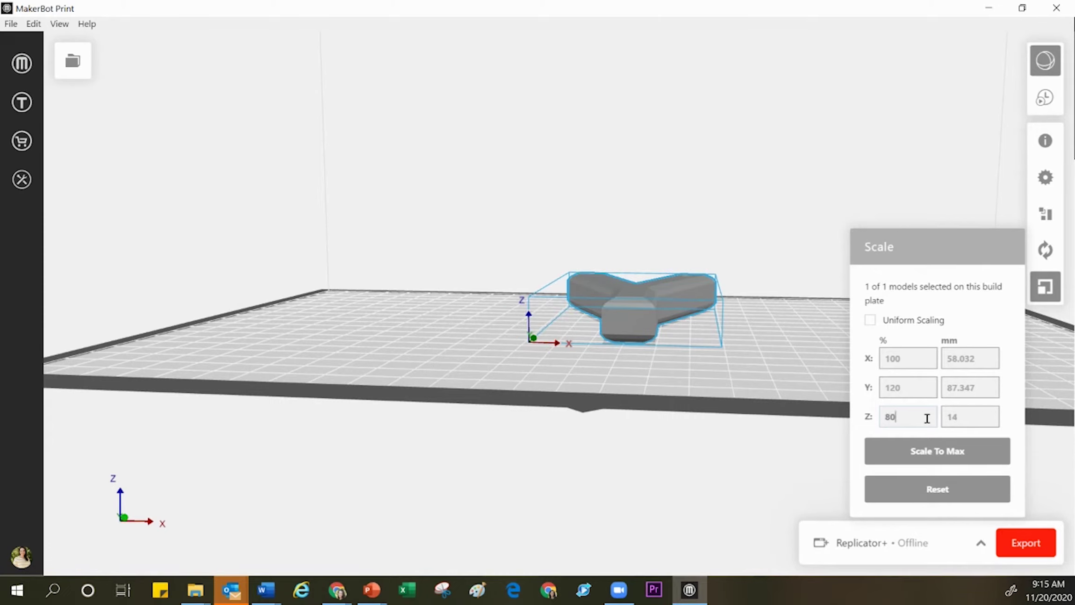
{"action": "key", "text": "Return"}
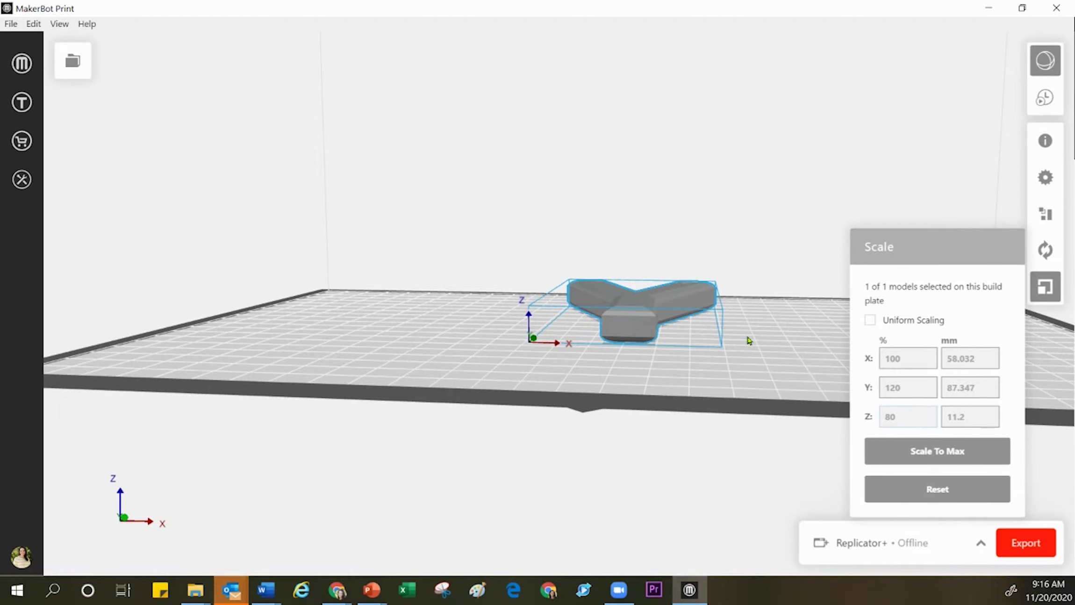
{"action": "left_click_drag", "start_coordinate": [748, 340], "coordinate": [492, 425]}
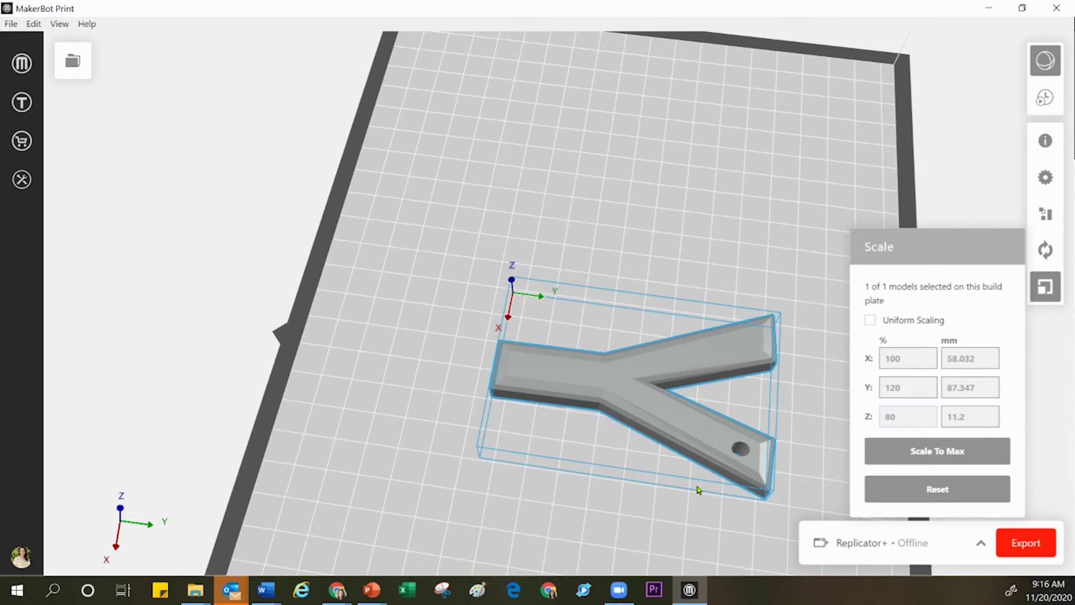
Step: Reset the model's scaling and center the model on the build plate
{"action": "left_click", "coordinate": [964, 490]}
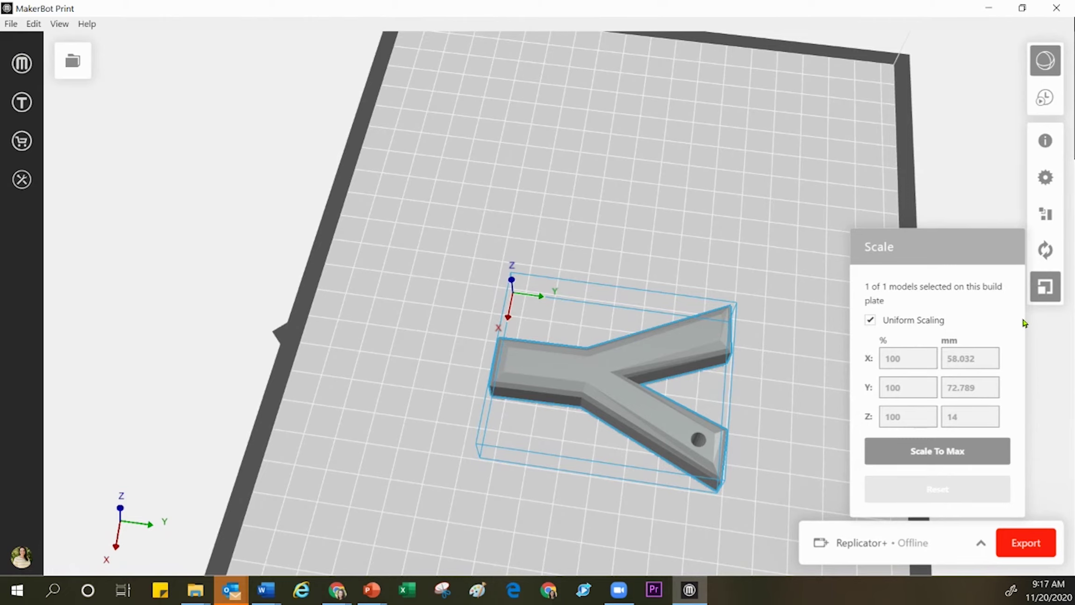
{"action": "left_click", "coordinate": [1047, 214]}
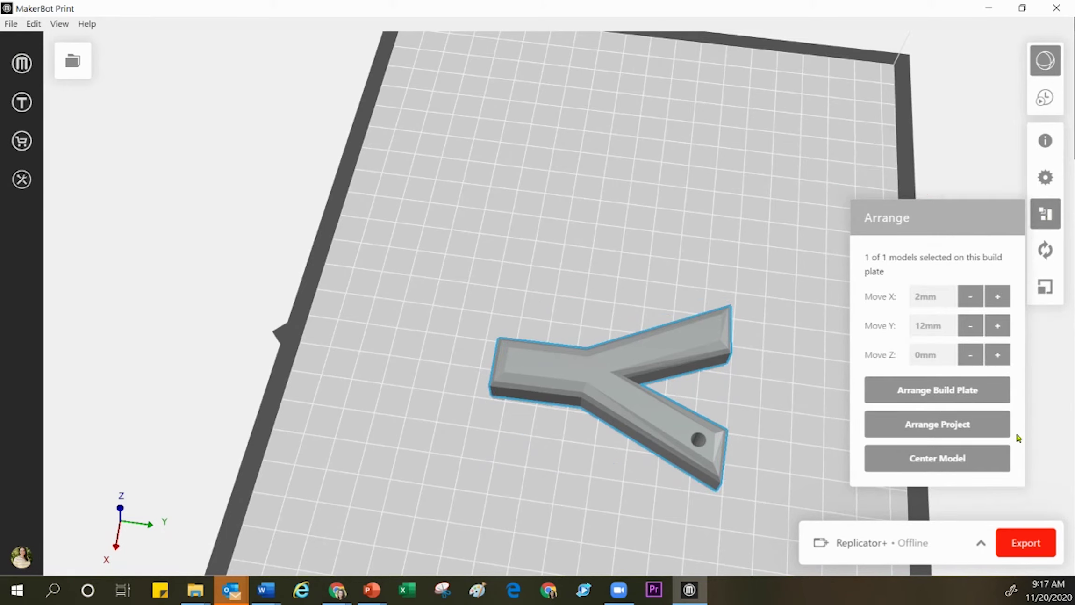
{"action": "left_click", "coordinate": [963, 459]}
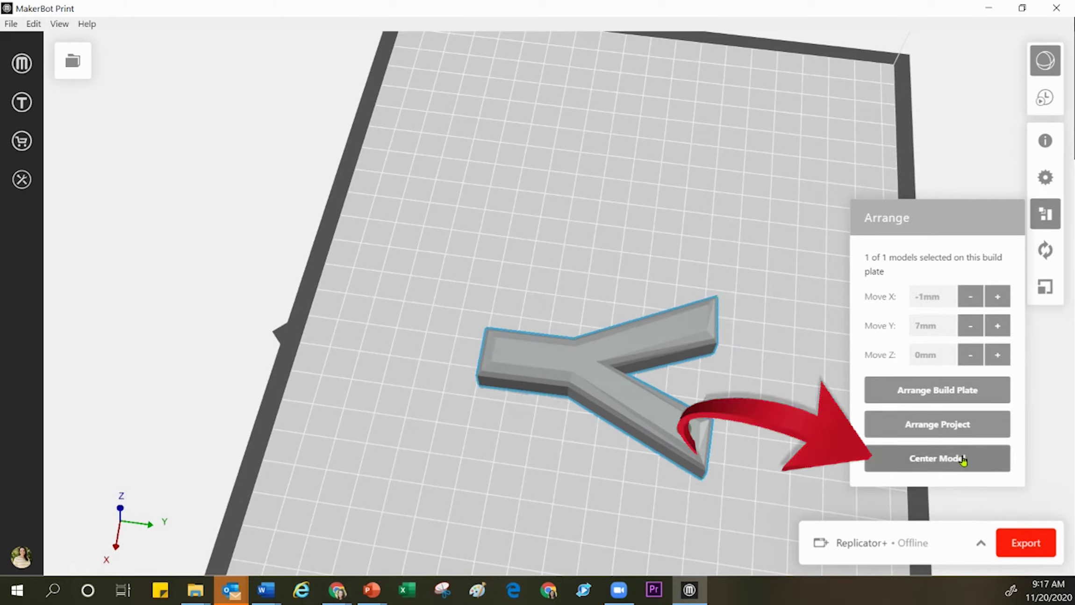
Step: Decrease the model's Y position in increments to -23 mm
{"action": "left_click", "coordinate": [970, 326]}
{"action": "left_click", "coordinate": [970, 326]}
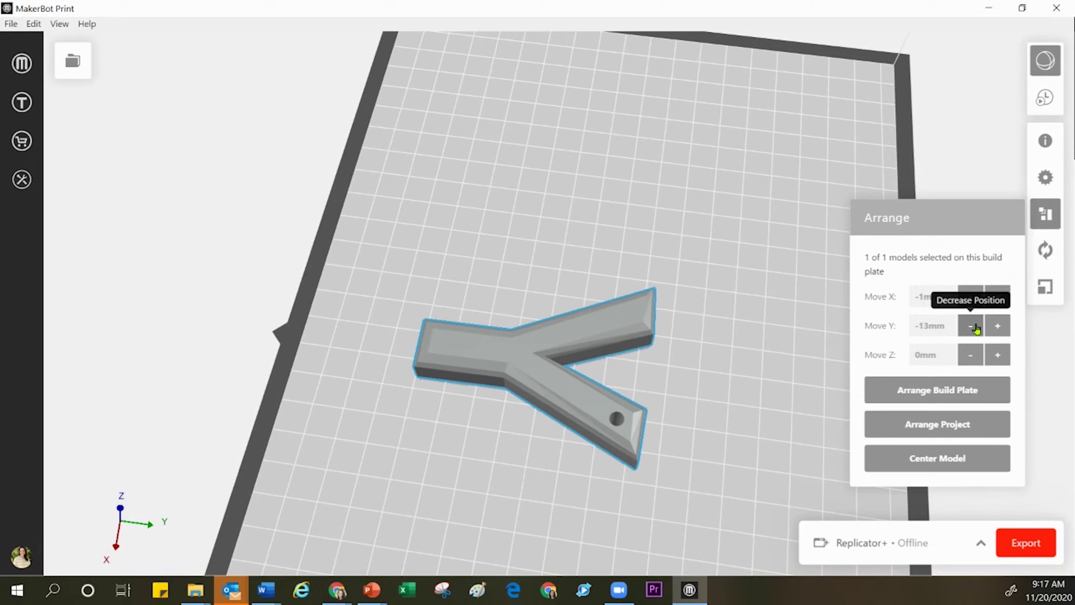
{"action": "left_click", "coordinate": [975, 327]}
Step: Reposition the model freely on the build plate to about X -15 mm, Y 19 mm, and close the Arrange settings
{"action": "left_click_drag", "start_coordinate": [499, 354], "coordinate": [762, 165]}
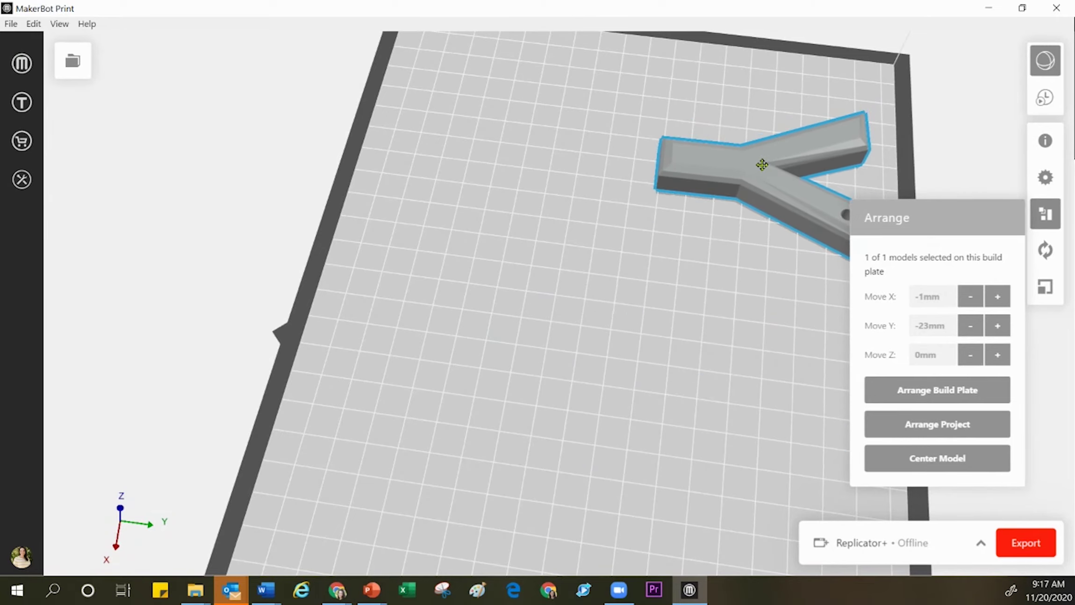
{"action": "left_click_drag", "start_coordinate": [762, 165], "coordinate": [639, 333]}
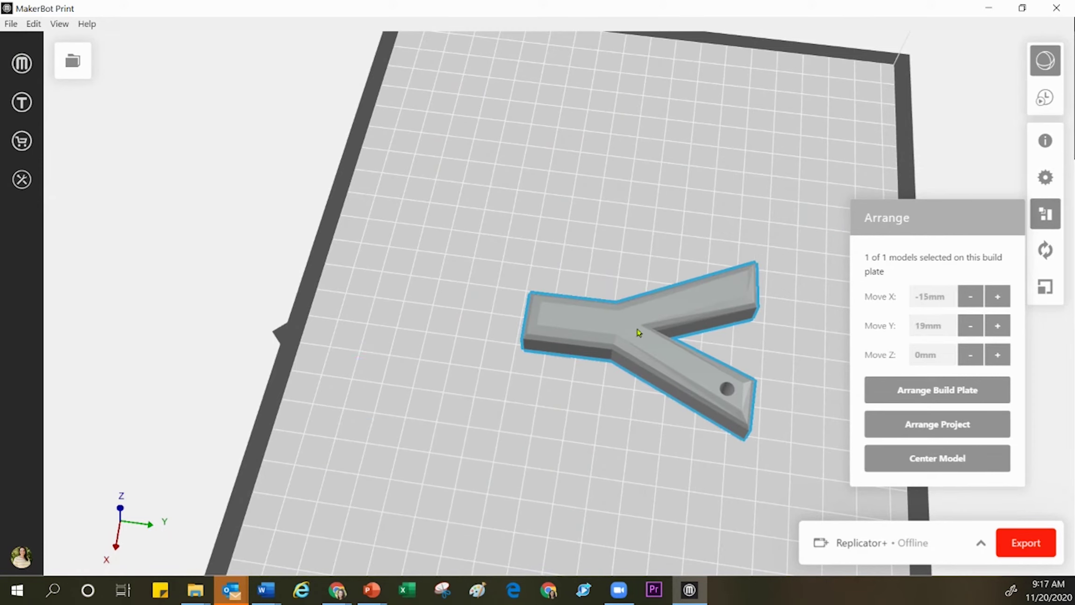
{"action": "left_click", "coordinate": [1045, 214]}
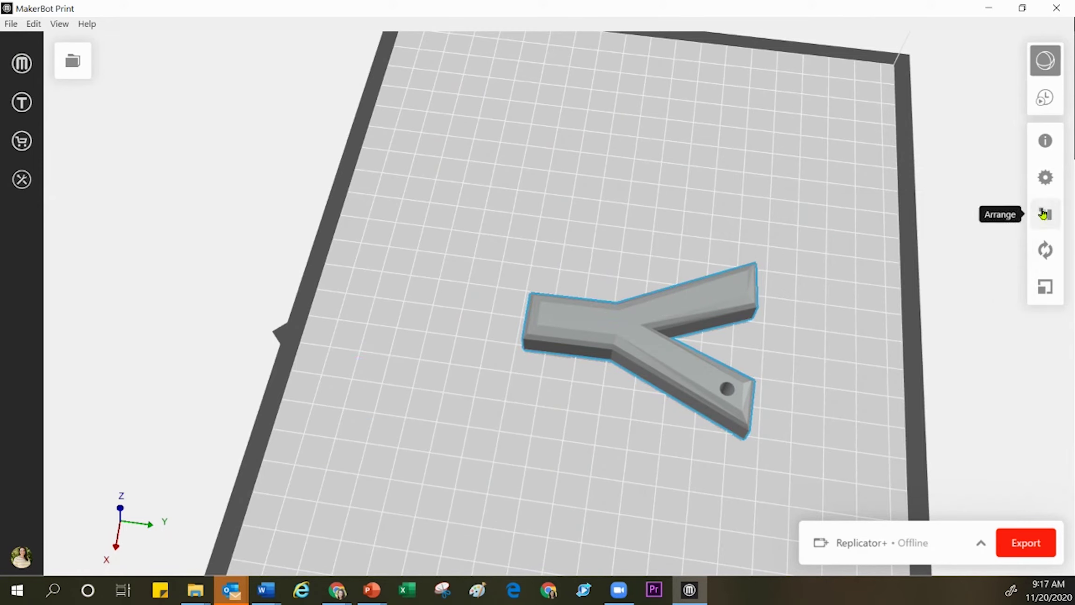
Step: Open the custom print mode settings and review the Printer and Extruder options, including temperature and retraction distance
{"action": "left_click", "coordinate": [1046, 180]}
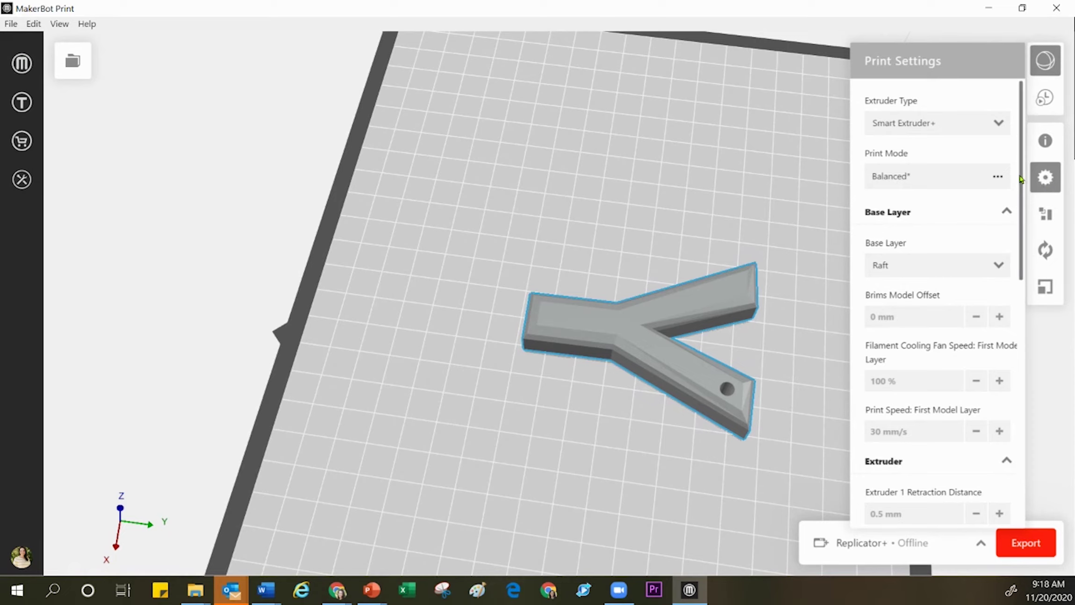
{"action": "left_click_drag", "start_coordinate": [1023, 170], "coordinate": [1034, 436]}
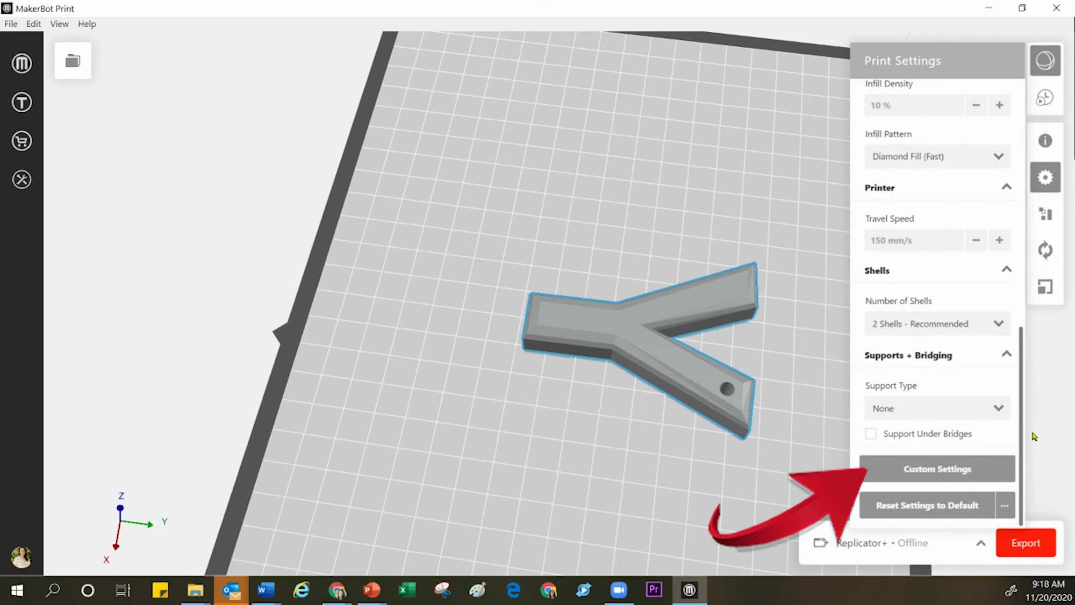
{"action": "left_click", "coordinate": [975, 471]}
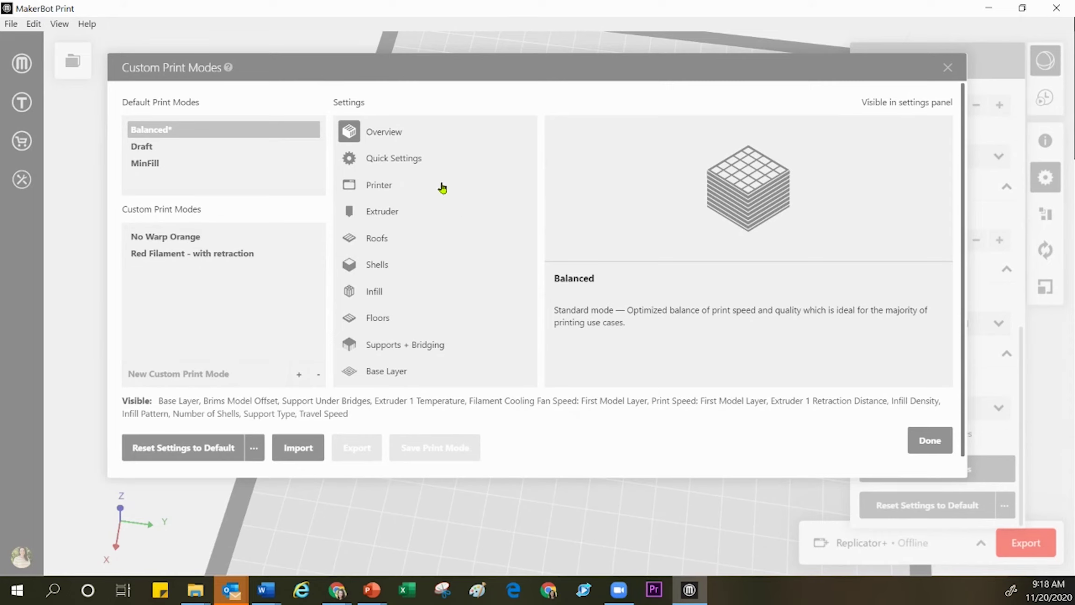
{"action": "left_click", "coordinate": [390, 188]}
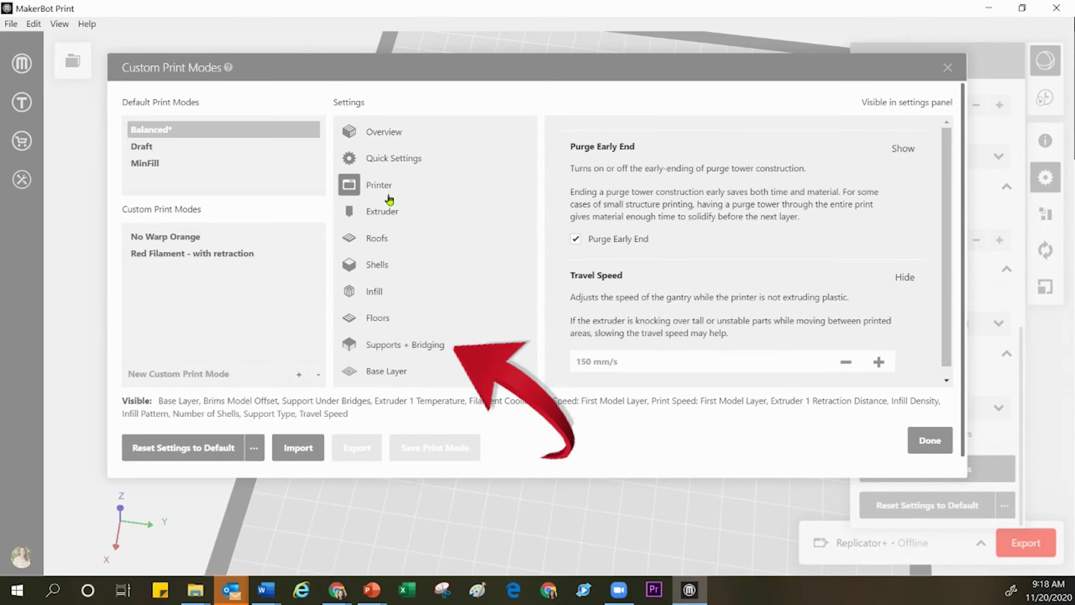
{"action": "left_click", "coordinate": [388, 216]}
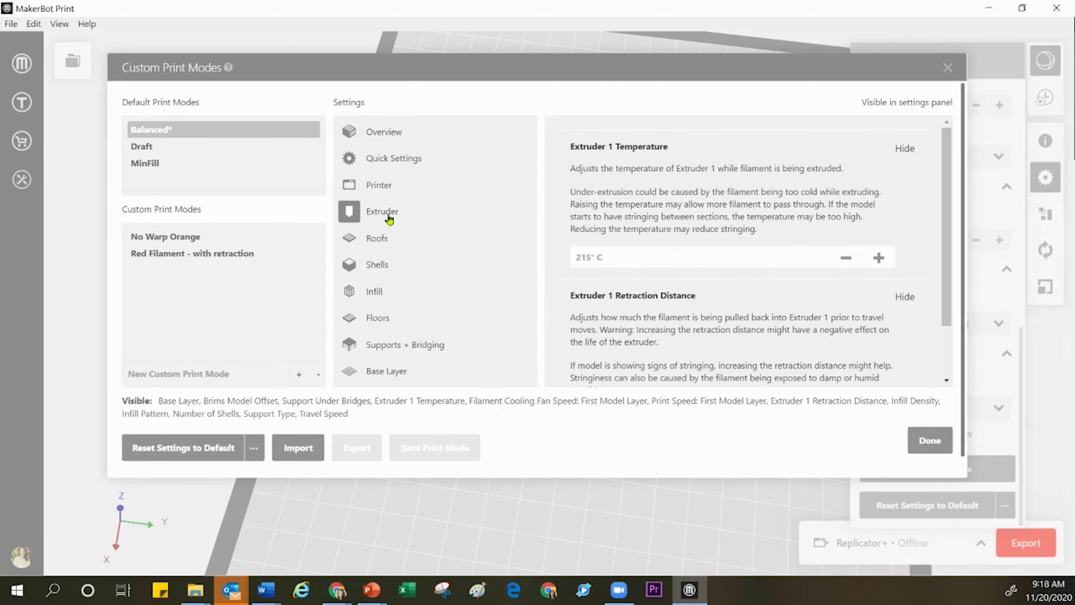
{"action": "left_click_drag", "start_coordinate": [947, 217], "coordinate": [948, 265]}
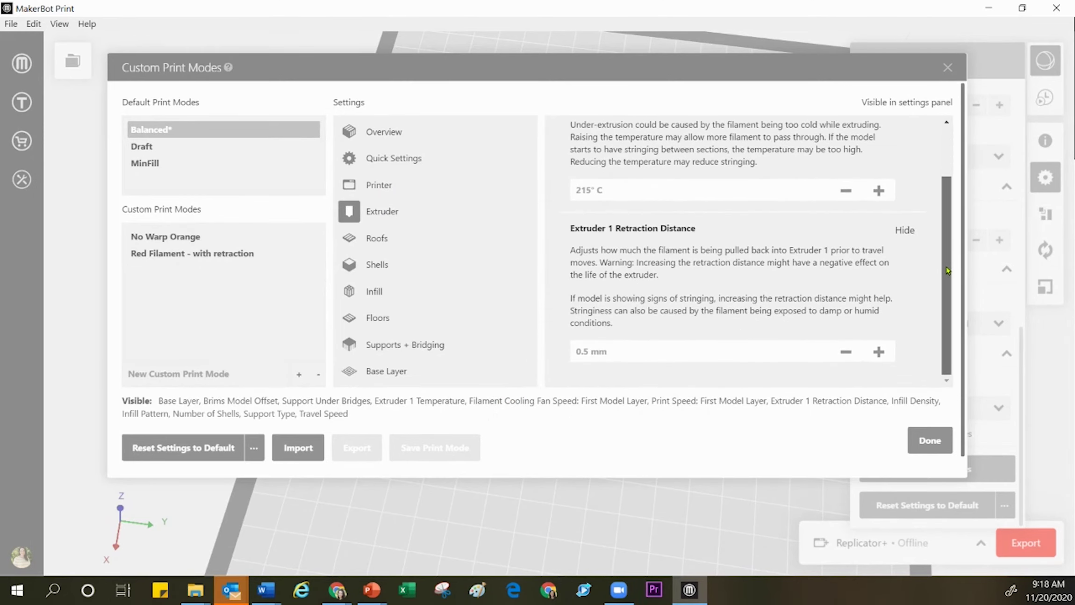
Step: Review the Roofs and Shells settings, including layer height and the available numbers of shells
{"action": "left_click", "coordinate": [388, 246]}
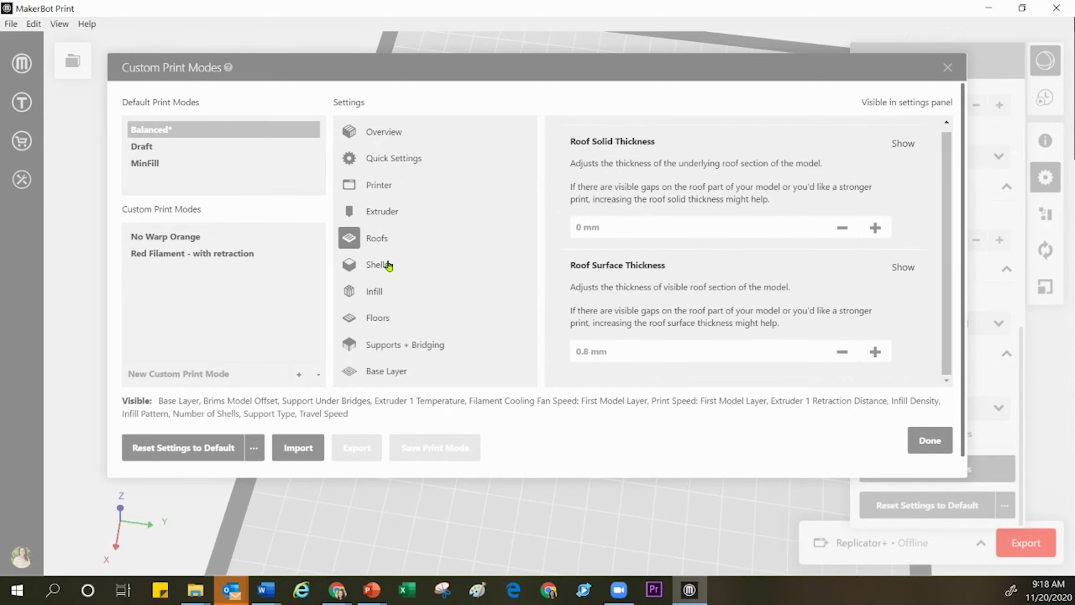
{"action": "left_click", "coordinate": [388, 266]}
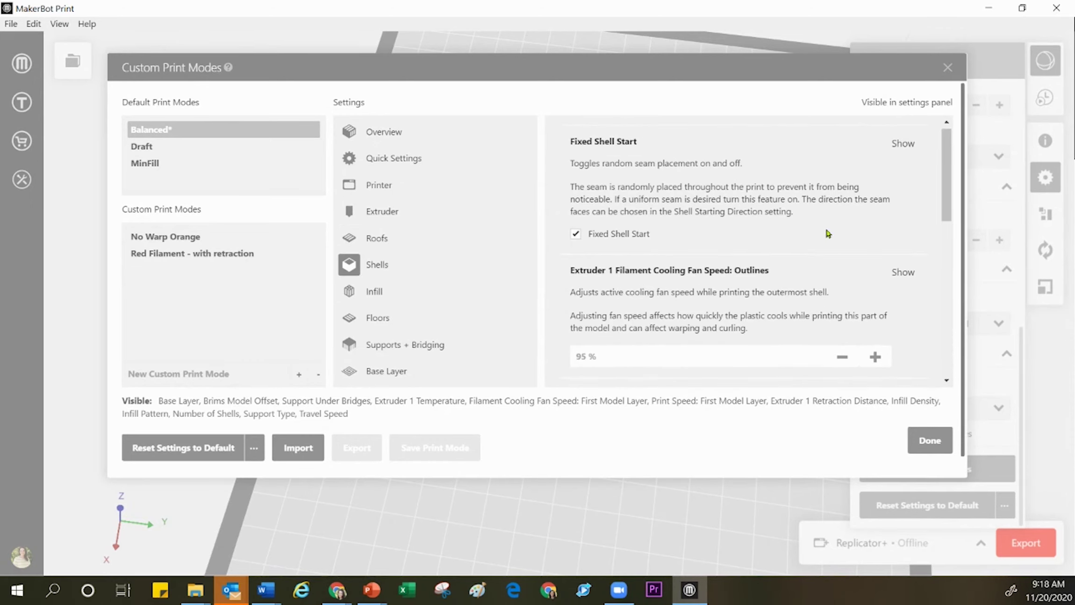
{"action": "left_click_drag", "start_coordinate": [946, 161], "coordinate": [949, 318]}
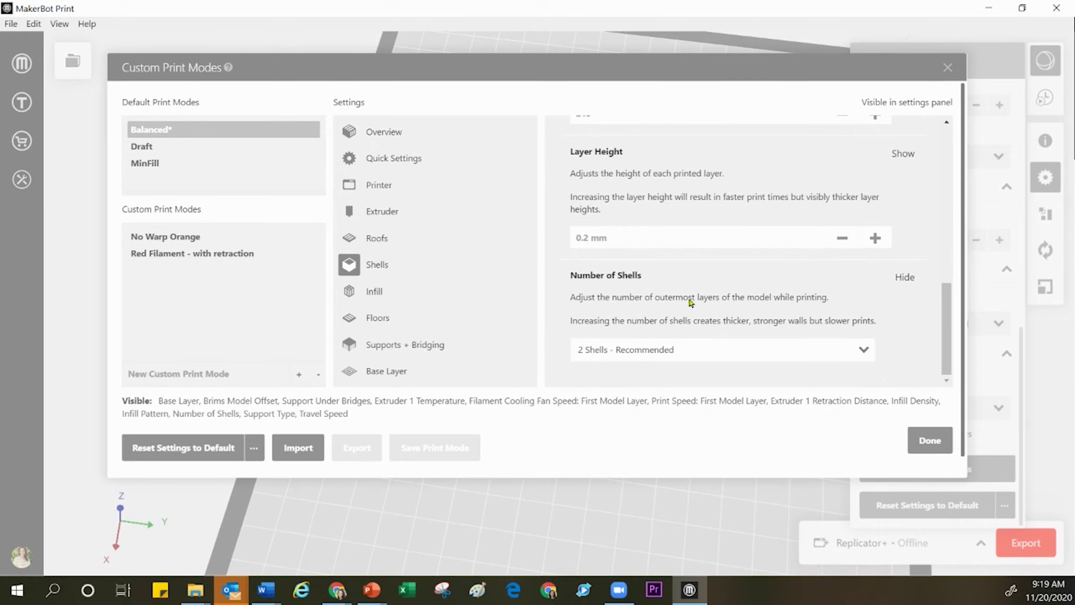
{"action": "left_click", "coordinate": [861, 354]}
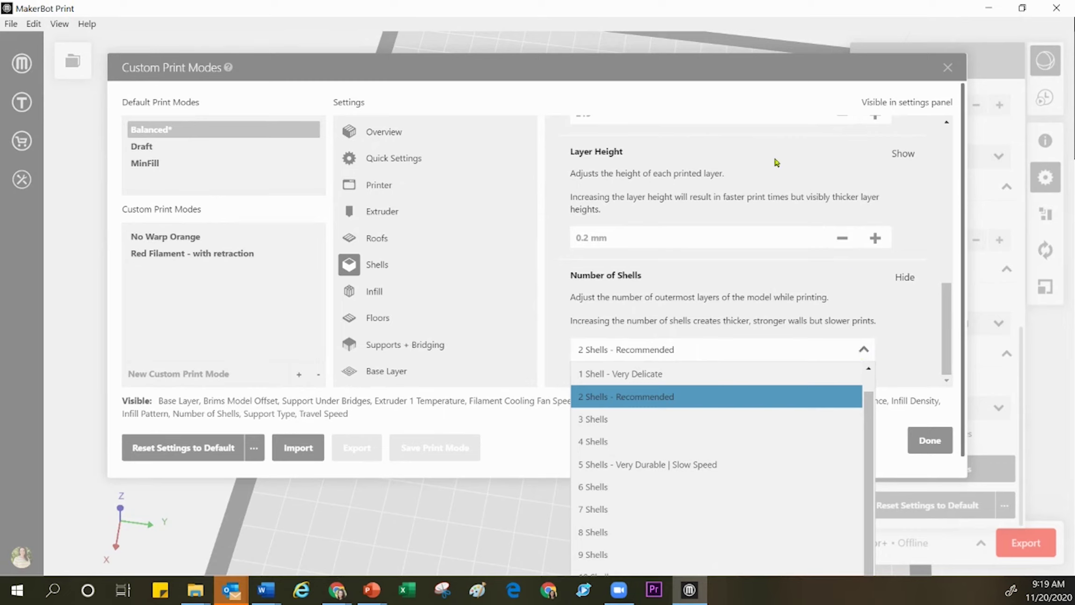
{"action": "left_click", "coordinate": [762, 80]}
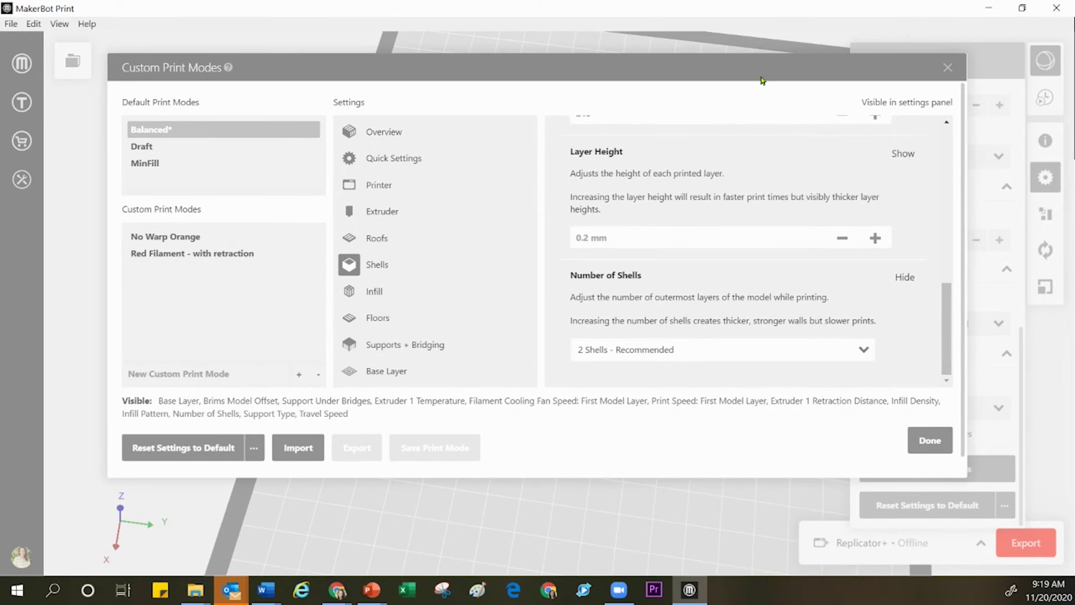
Step: Review the Infill settings, examining infill density and the list of available infill patterns
{"action": "left_click", "coordinate": [359, 299]}
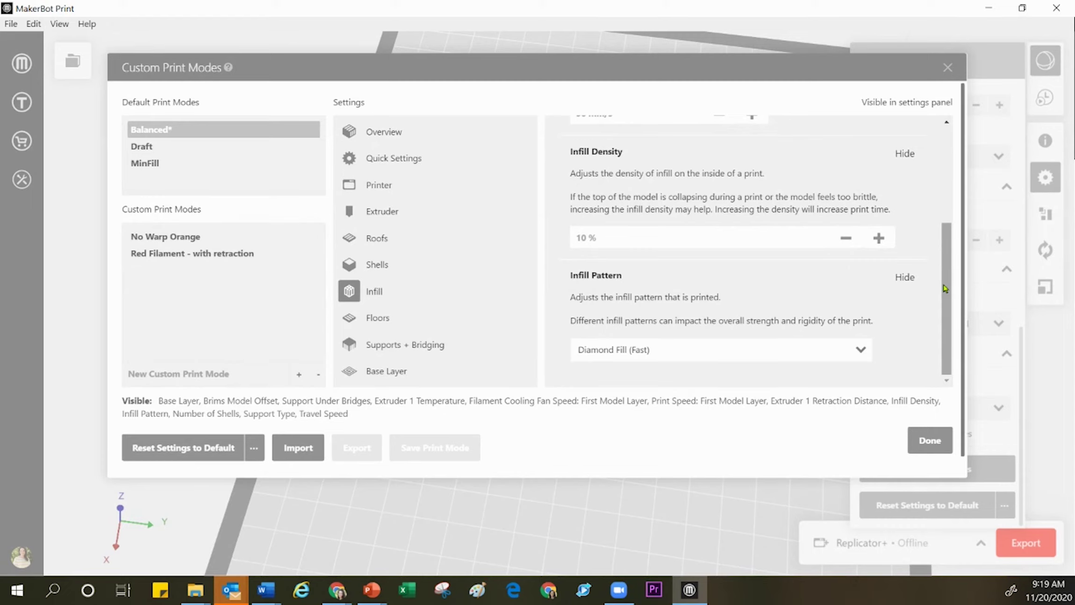
{"action": "left_click", "coordinate": [861, 350]}
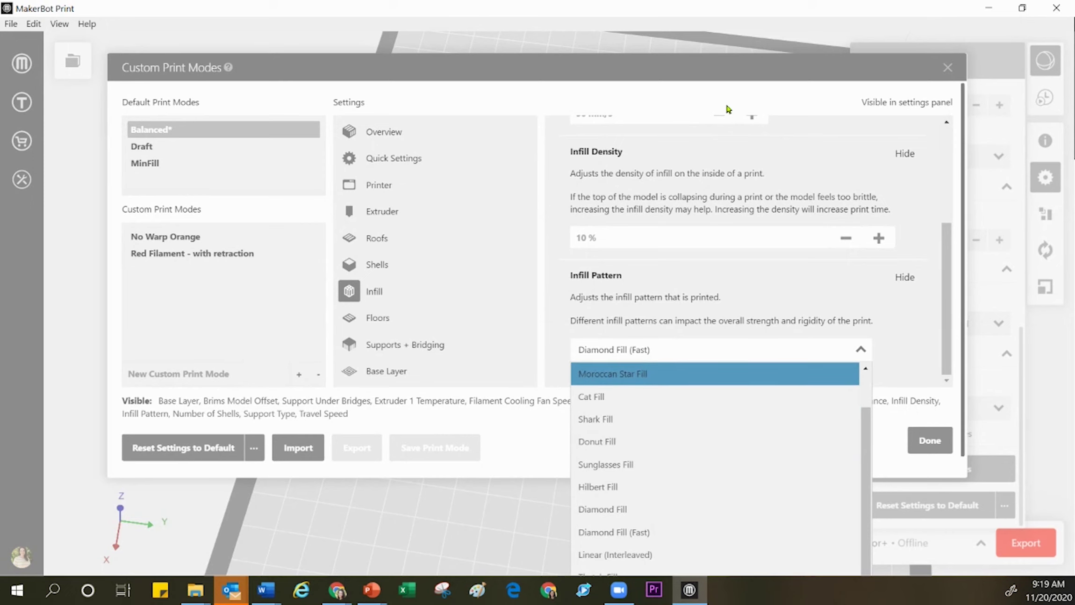
{"action": "left_click", "coordinate": [735, 88]}
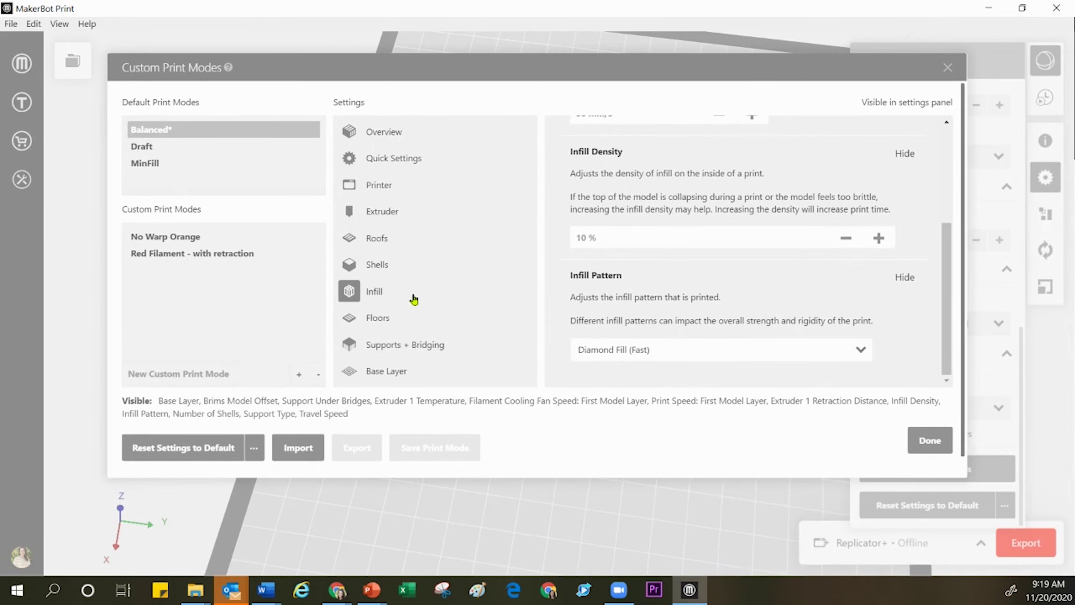
Step: Review the Floors and Base Layer settings through the raft offset and outset options, then close the custom print modes
{"action": "left_click", "coordinate": [377, 326]}
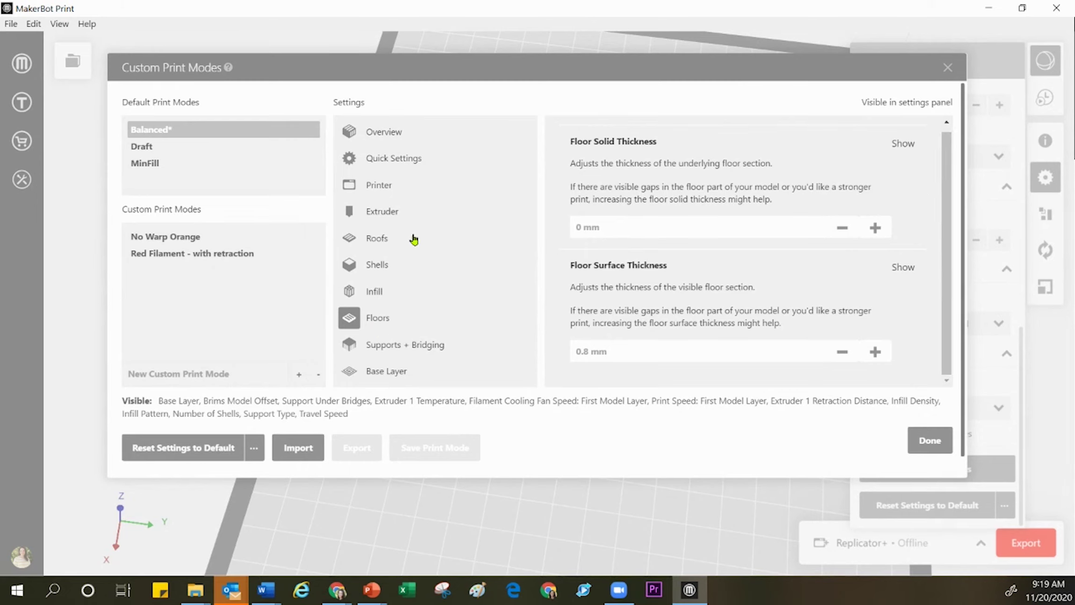
{"action": "left_click", "coordinate": [367, 370]}
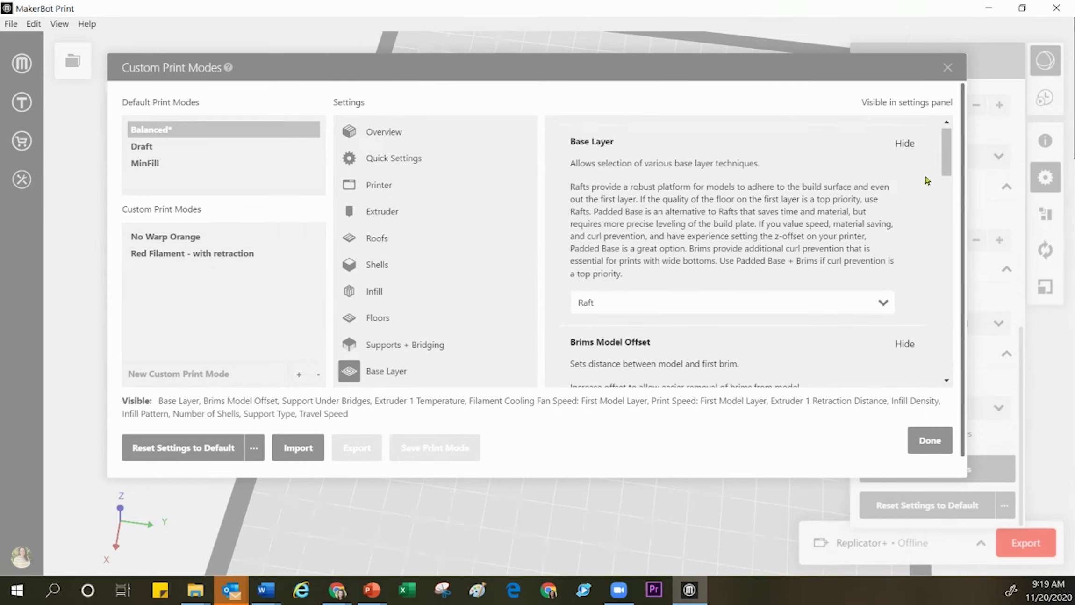
{"action": "scroll", "coordinate": [949, 143], "scroll_direction": "down", "scroll_amount": 1}
{"action": "left_click_drag", "start_coordinate": [948, 141], "coordinate": [950, 153]}
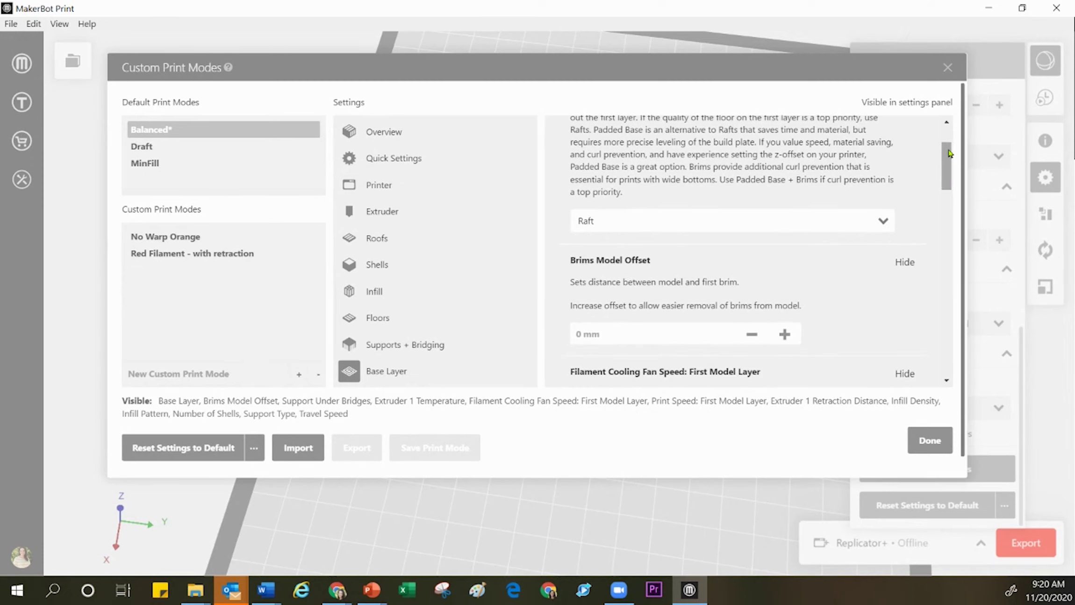
{"action": "left_click_drag", "start_coordinate": [949, 157], "coordinate": [952, 347]}
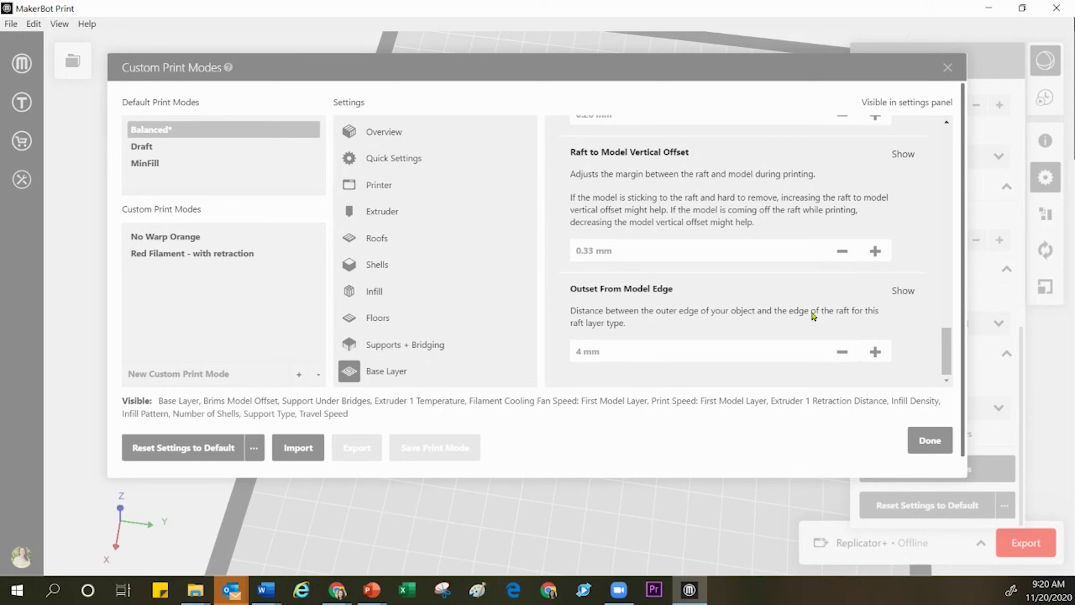
{"action": "left_click", "coordinate": [951, 70]}
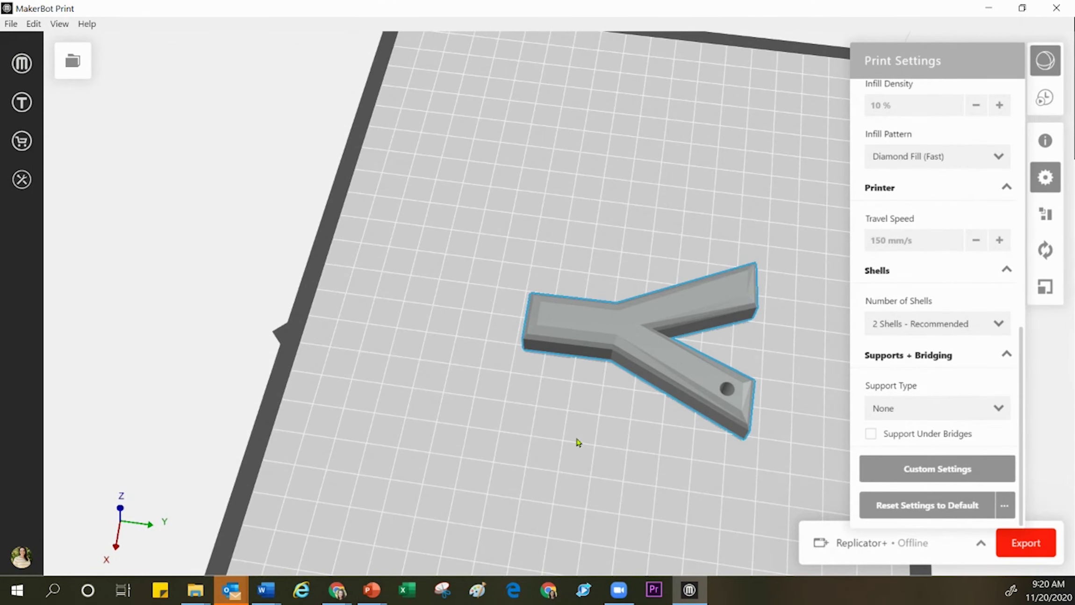
{"action": "left_click_drag", "start_coordinate": [567, 450], "coordinate": [794, 397]}
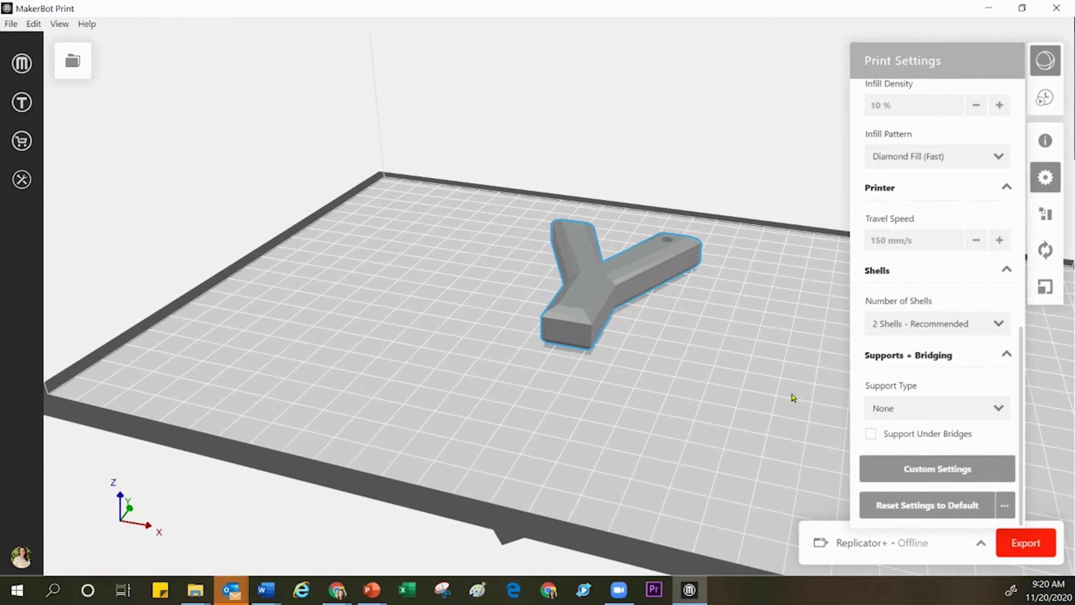